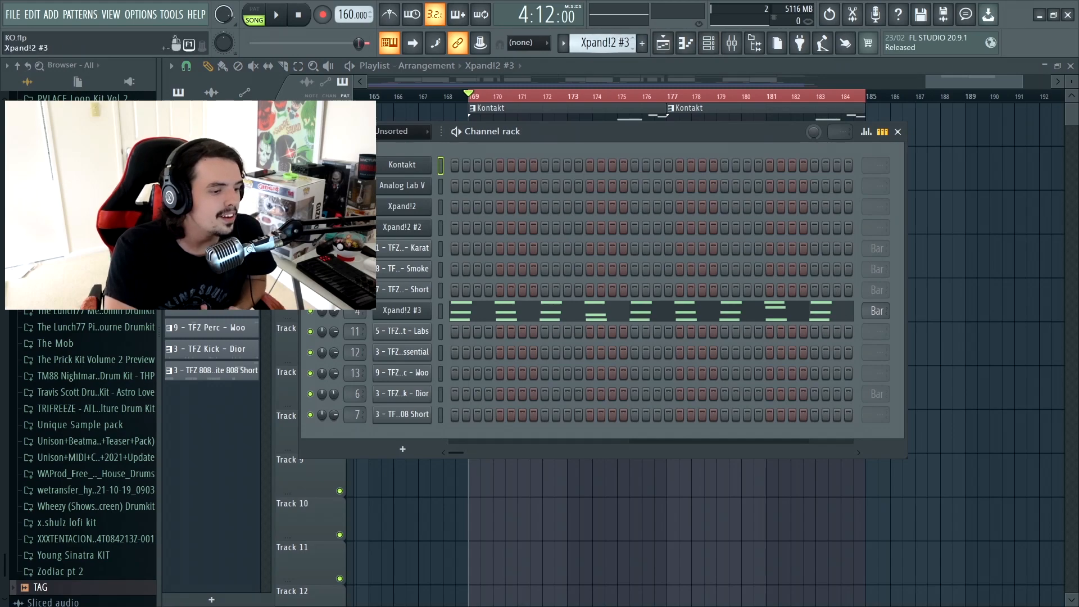
Select the Kontakt pattern and view the NOIRE Pure piano loaded in its instrument
left_click(212, 114)
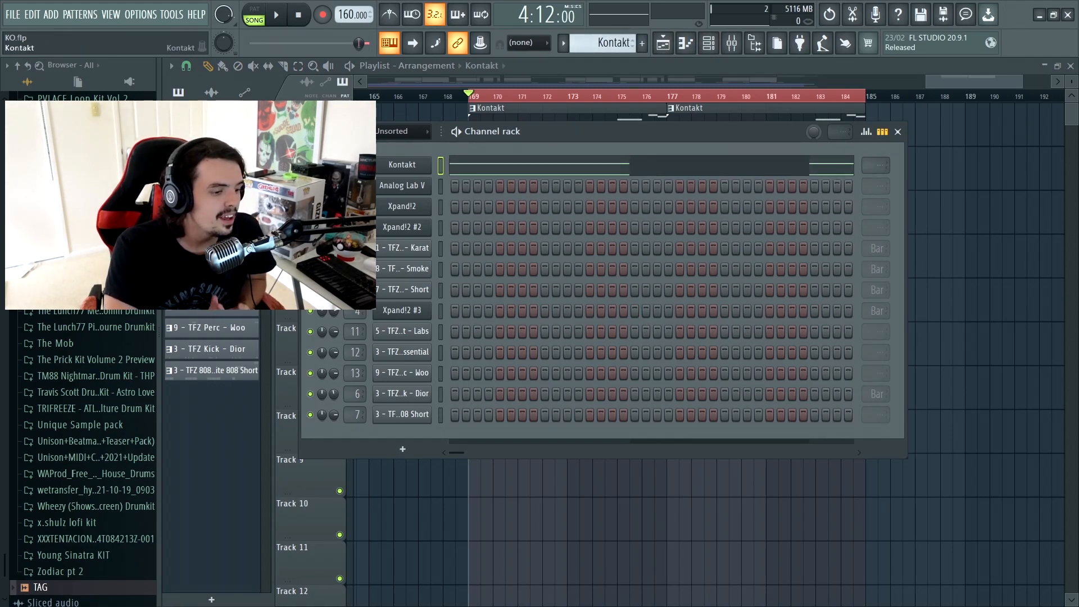
left_click(401, 164)
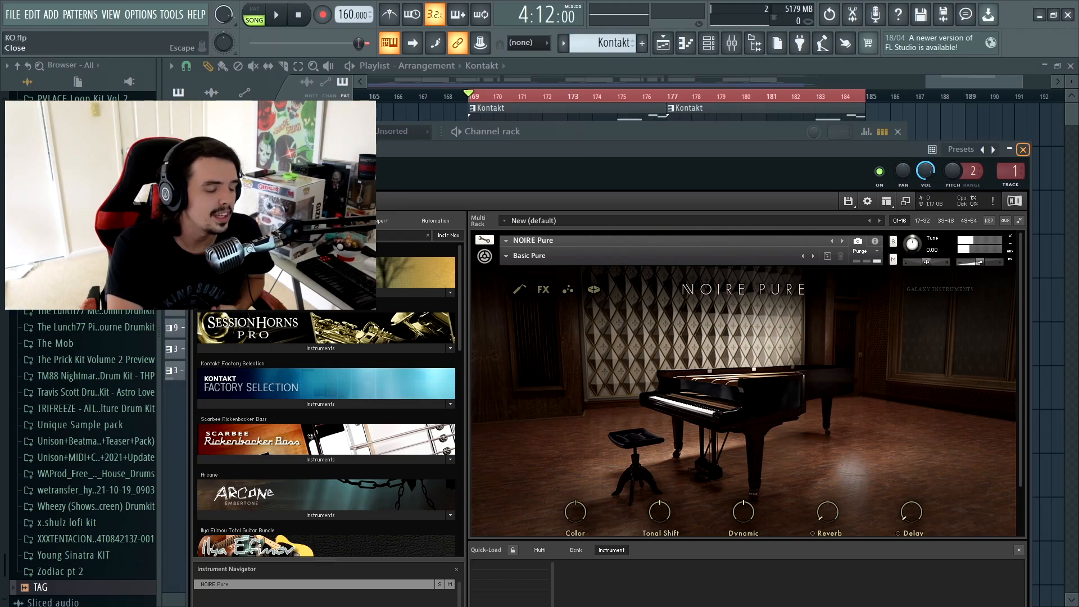
left_click(1022, 150)
Open the Kontakt channel's notes in the piano roll and clear the time selection over bars 1 to 8
left_click(468, 167)
scroll(469, 170, "down", 12)
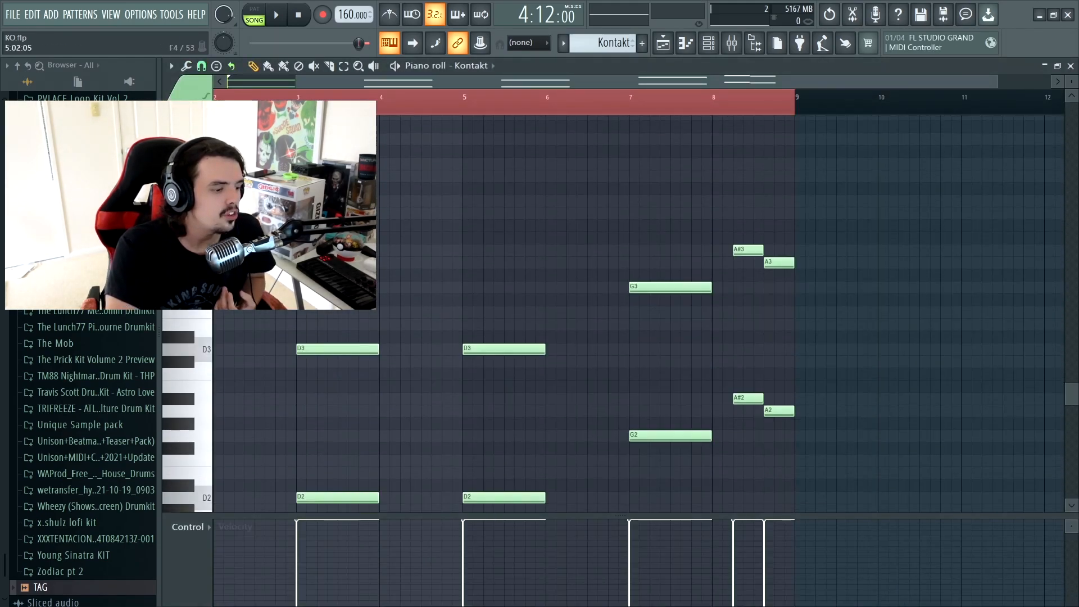
left_click_drag(560, 82, 374, 67)
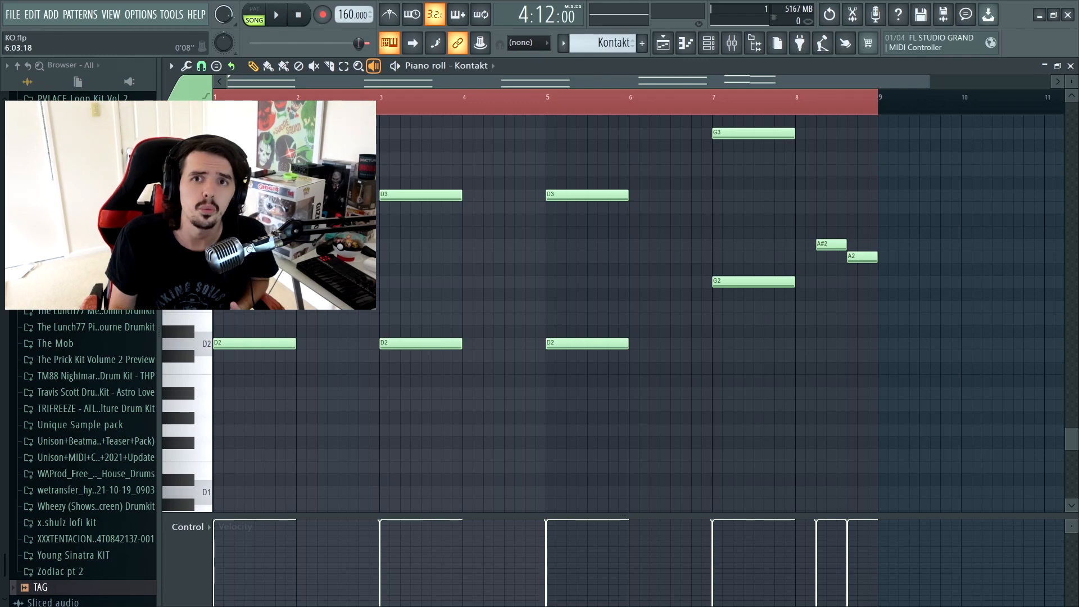
scroll(309, 337, "up", 1)
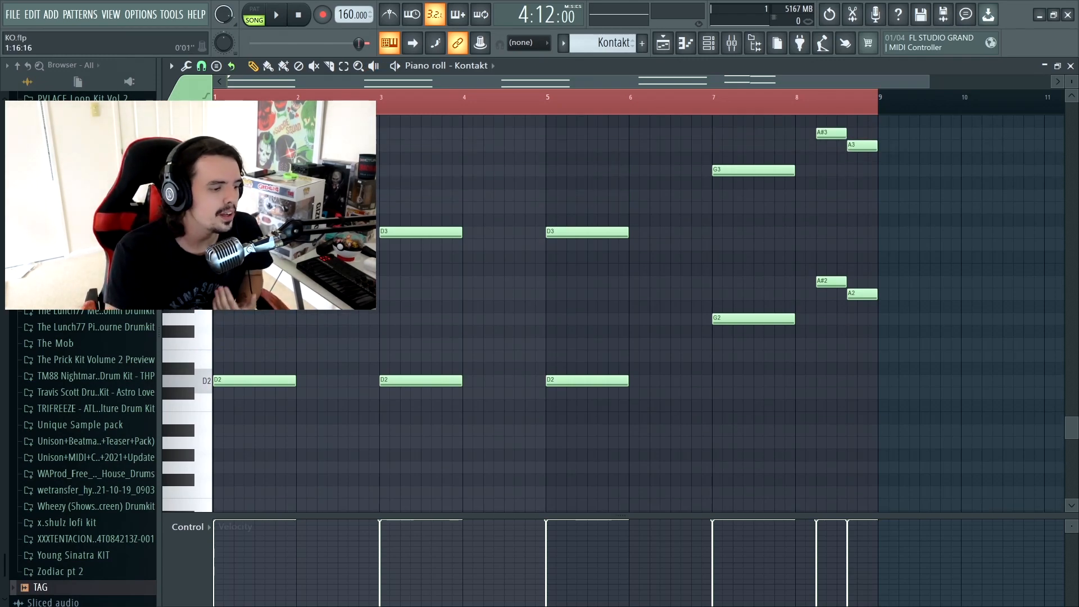
double_click(297, 108)
left_click(218, 107)
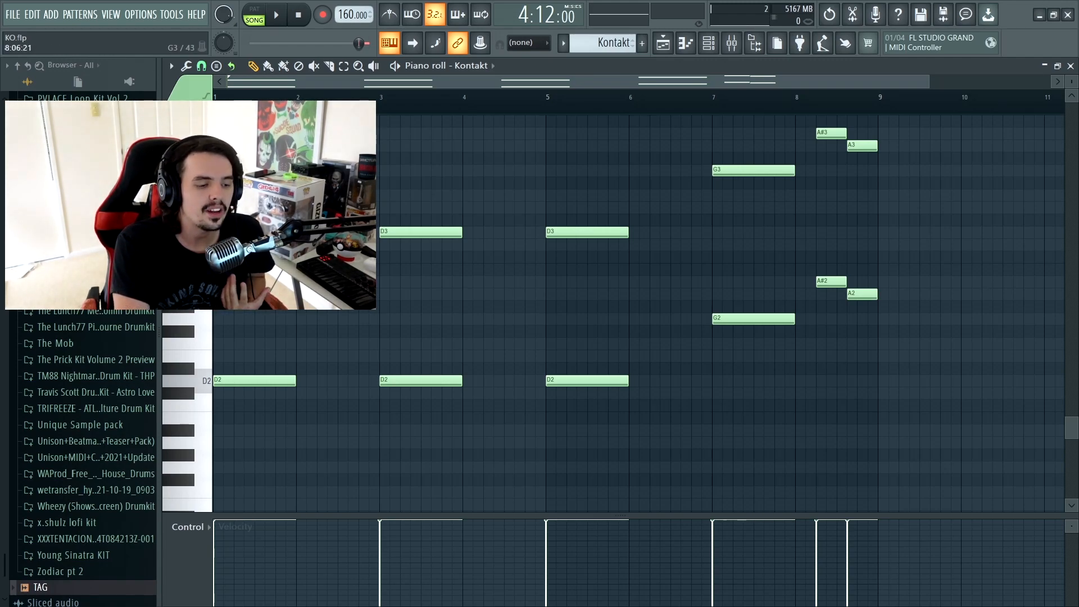
scroll(736, 182, "up", 2)
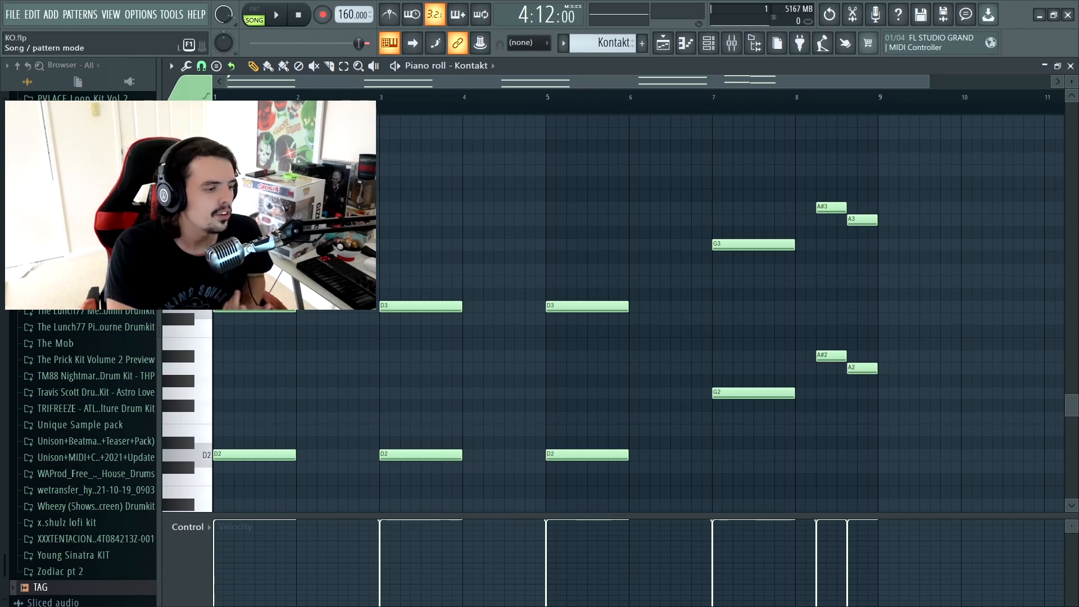
Set playback to pattern mode and listen to the Kontakt pattern
left_click(254, 9)
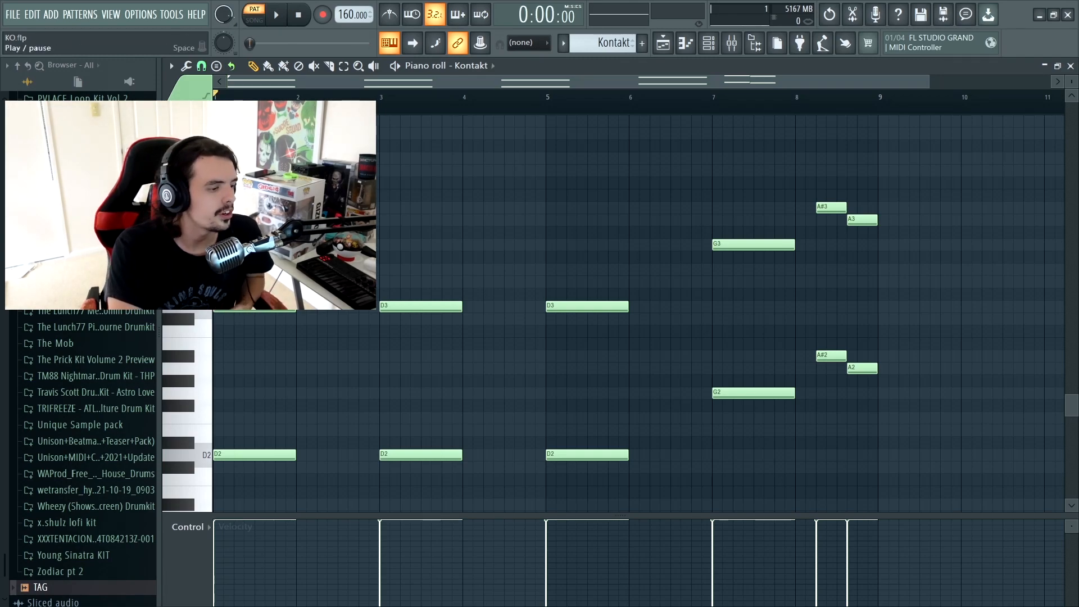
left_click(276, 15)
scroll(500, 163, "down", 1)
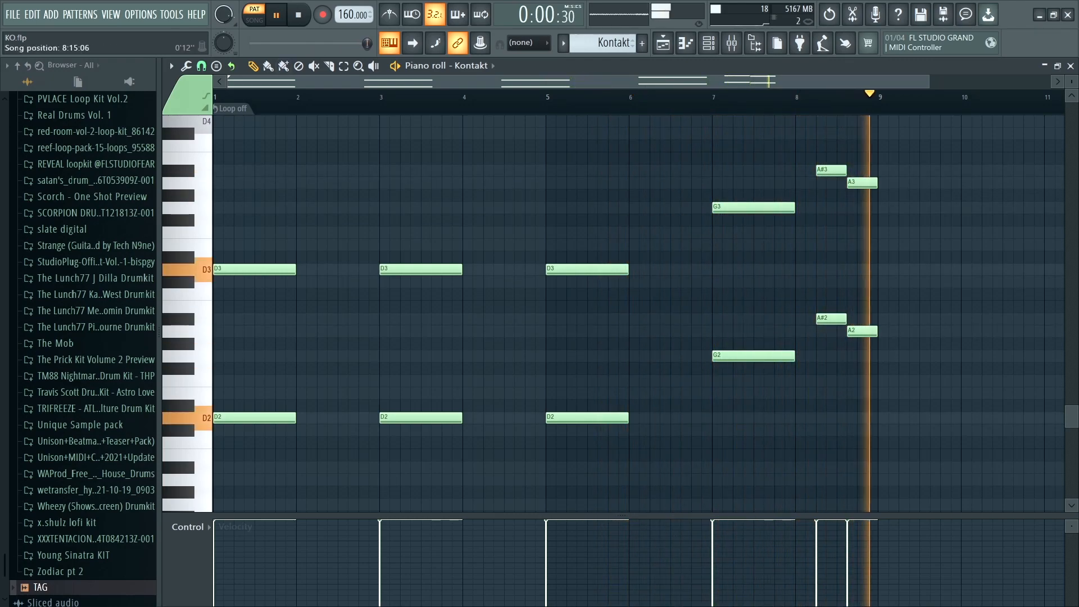
key("space")
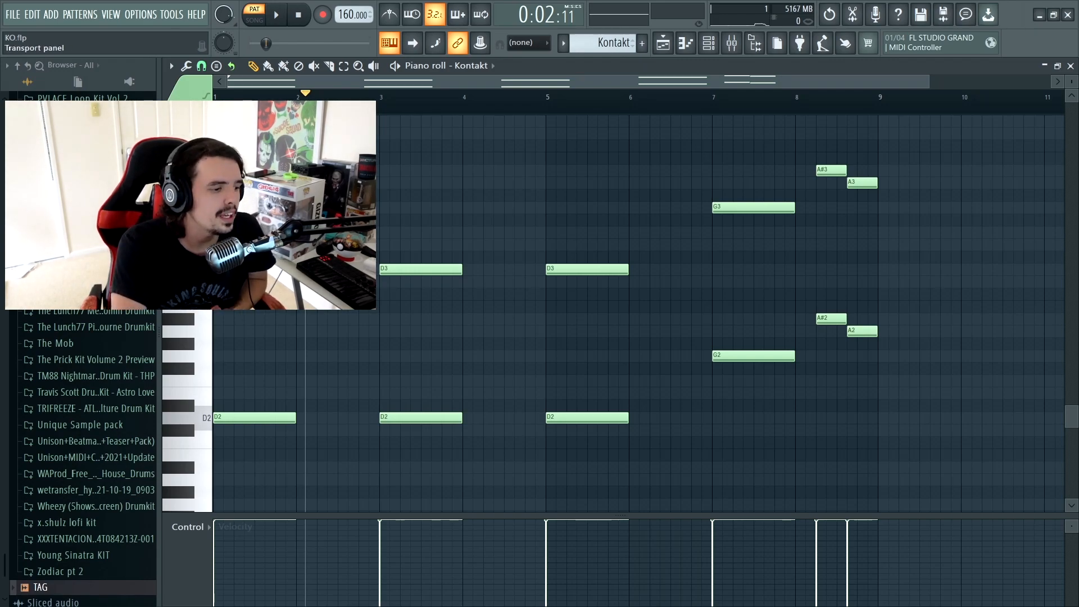
Select the Analog Lab V pattern from the channel rack and view its instrument's Smooth Bells preset
left_click(663, 43)
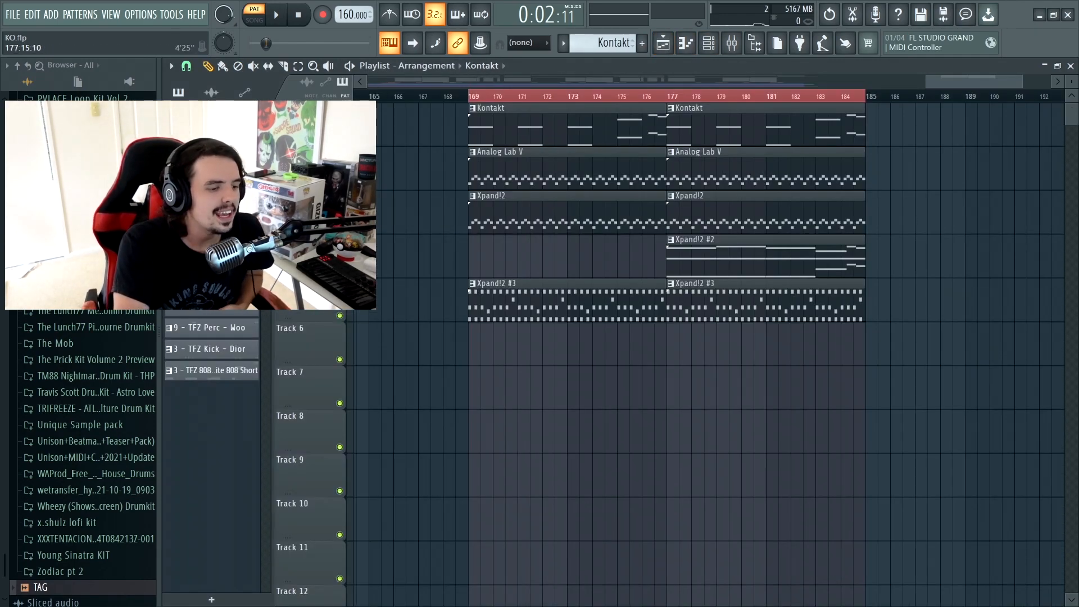
left_click(709, 43)
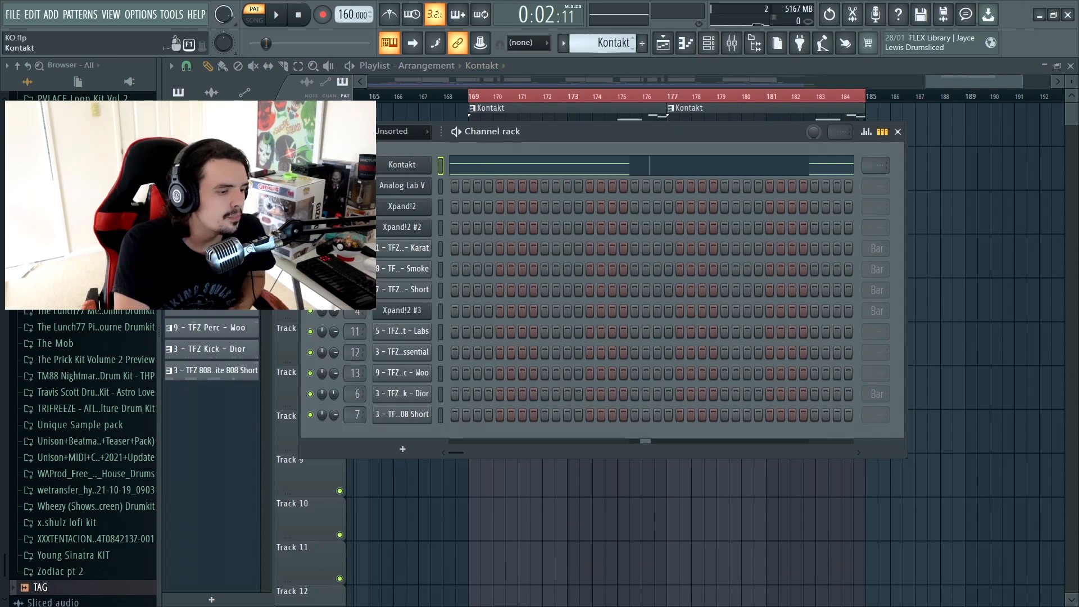
key("KP_Add")
left_click(402, 186)
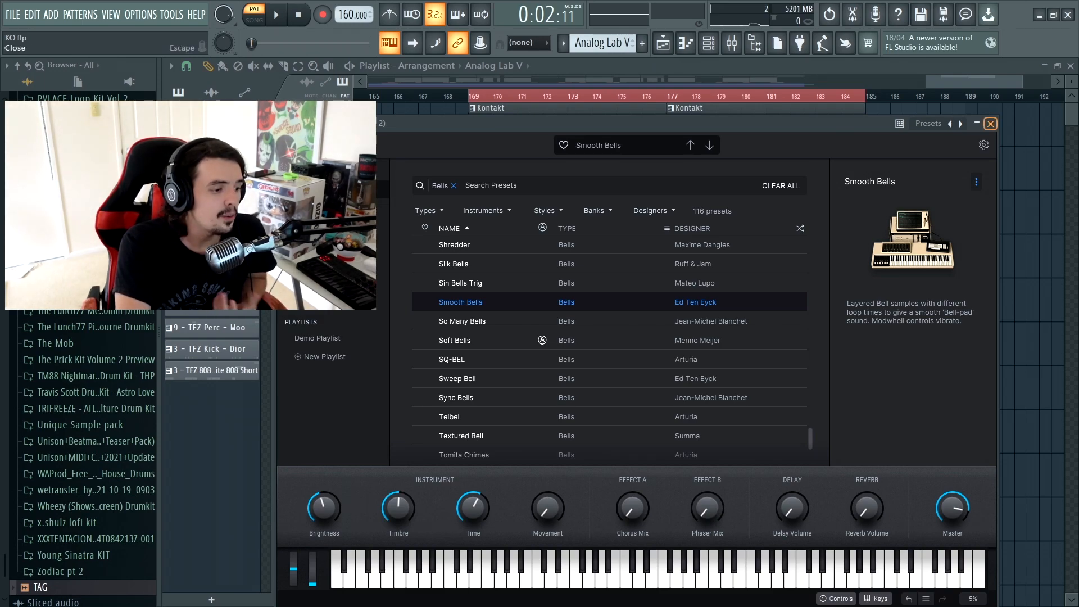
left_click(990, 123)
Examine the Analog Lab V melody in the piano roll with all eight bars in view
left_click(476, 186)
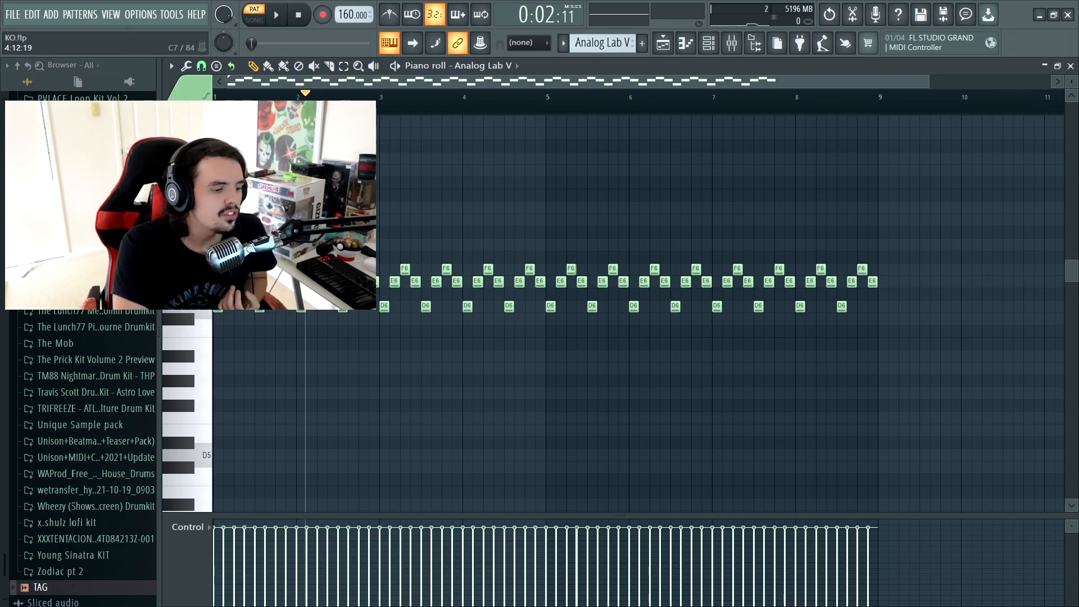
key("Page_Up")
key("Page_Up")
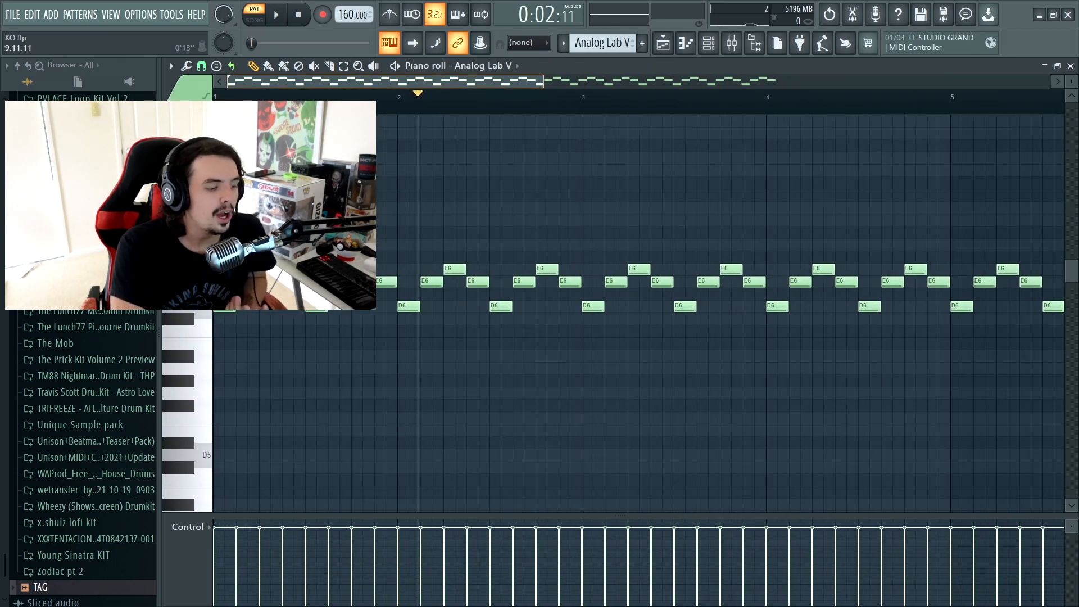
left_click_drag(690, 82, 833, 81)
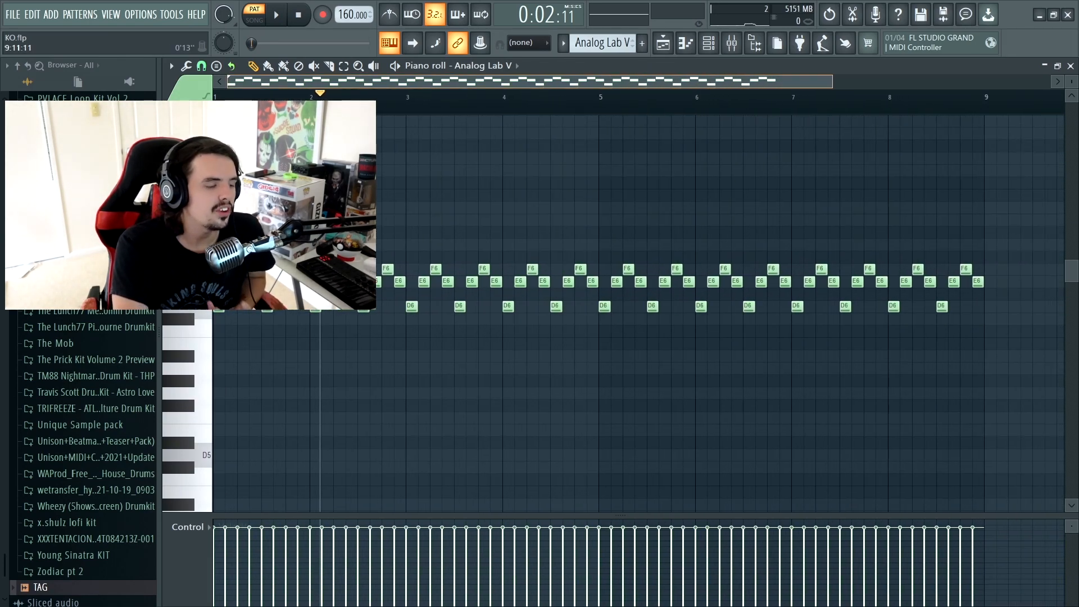
Play the Analog Lab V pattern from the start of bar 1
left_click(237, 97)
left_click_drag(237, 97, 215, 97)
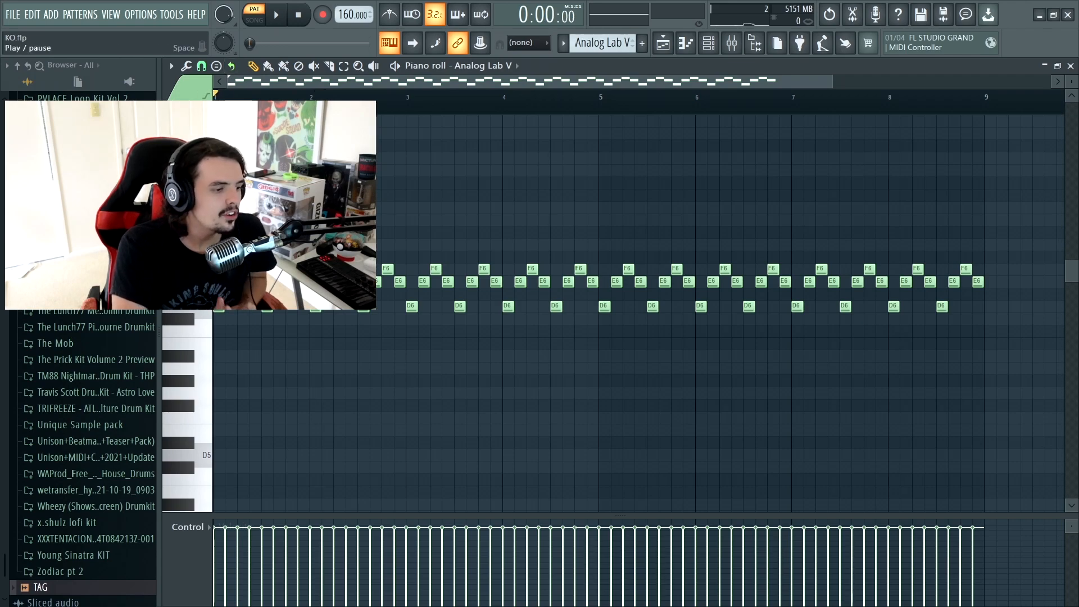
left_click(276, 15)
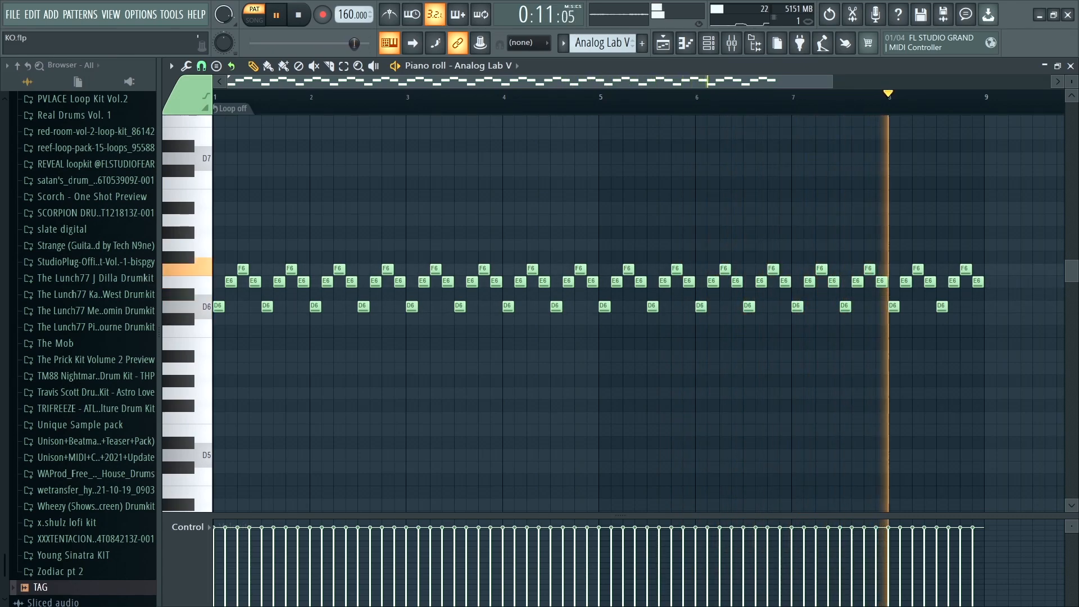
key("space")
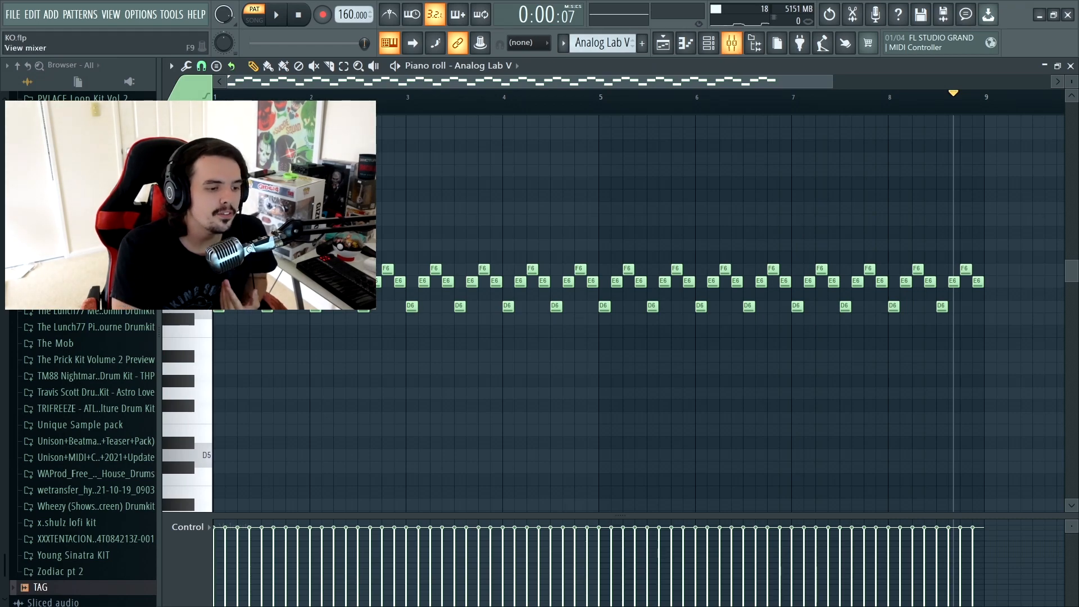
Select the Xpand!2 pattern from the channel rack and view its instrument's Music Box preset
left_click(709, 44)
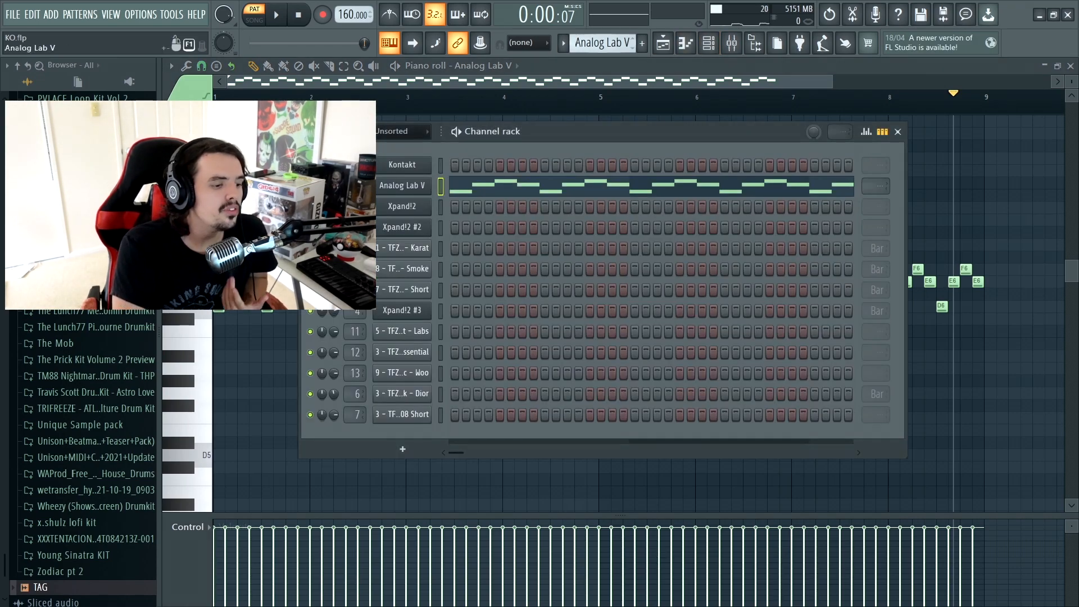
scroll(603, 43, "down", 1)
left_click(401, 206)
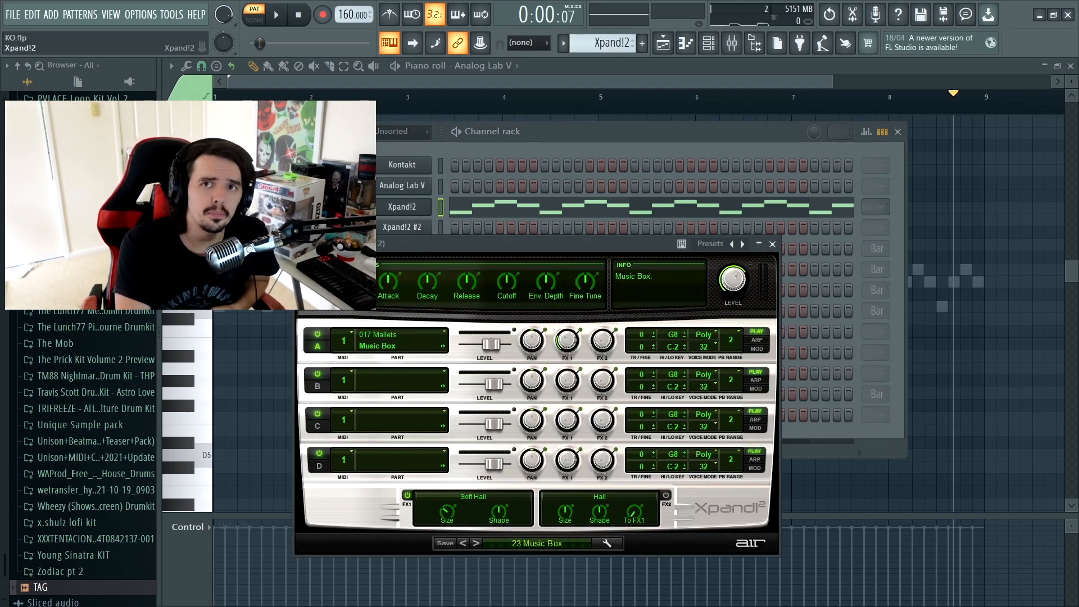
Examine the Portal and ValhallaVintageVerb settings on the ANA 2 mixer track
left_click(732, 44)
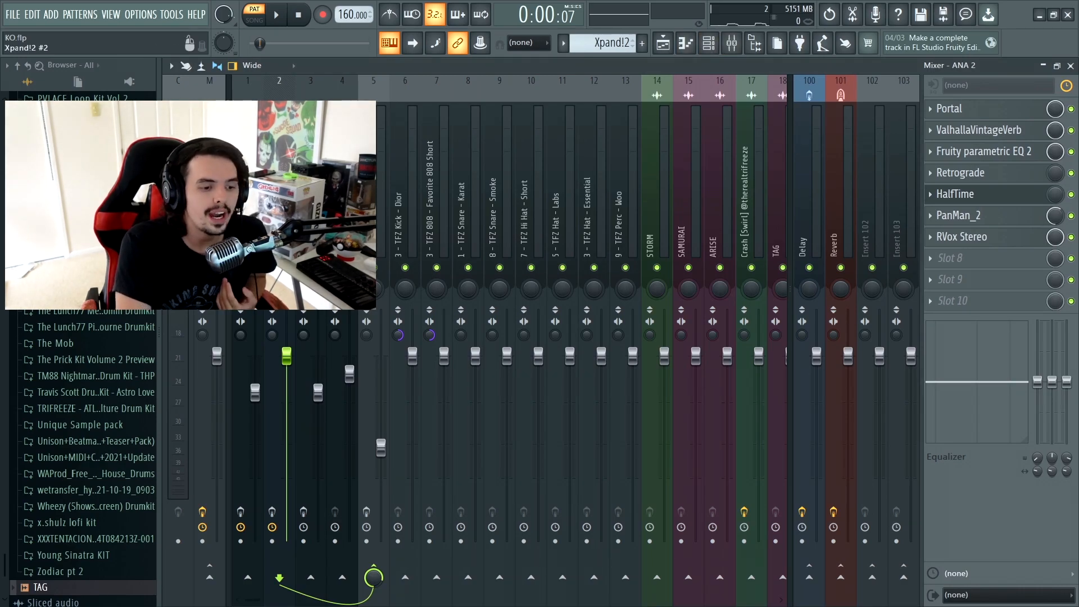
left_click(967, 109)
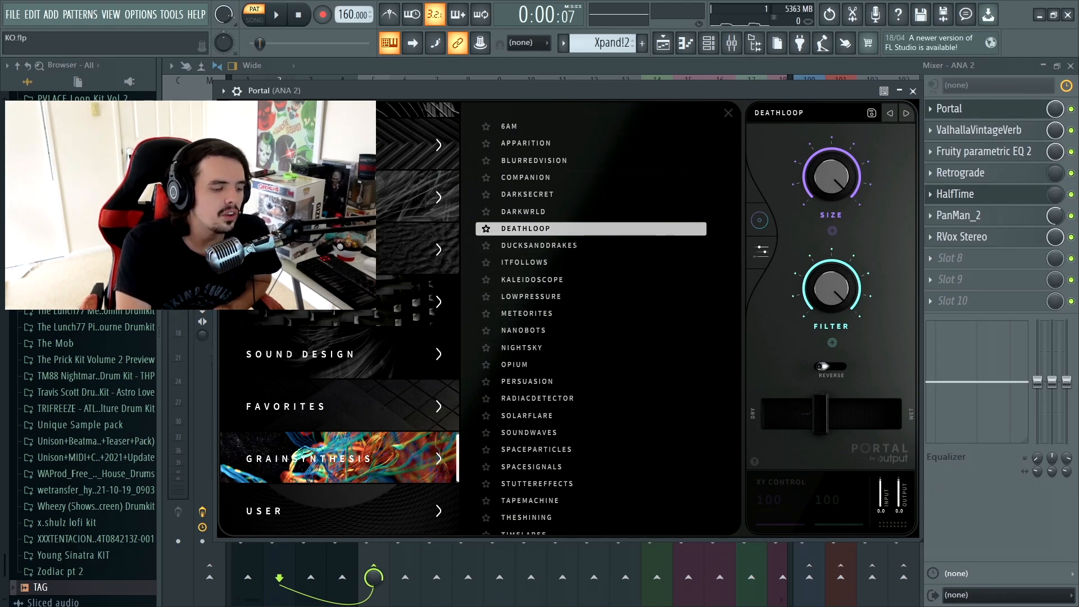
left_click_drag(820, 414, 822, 414)
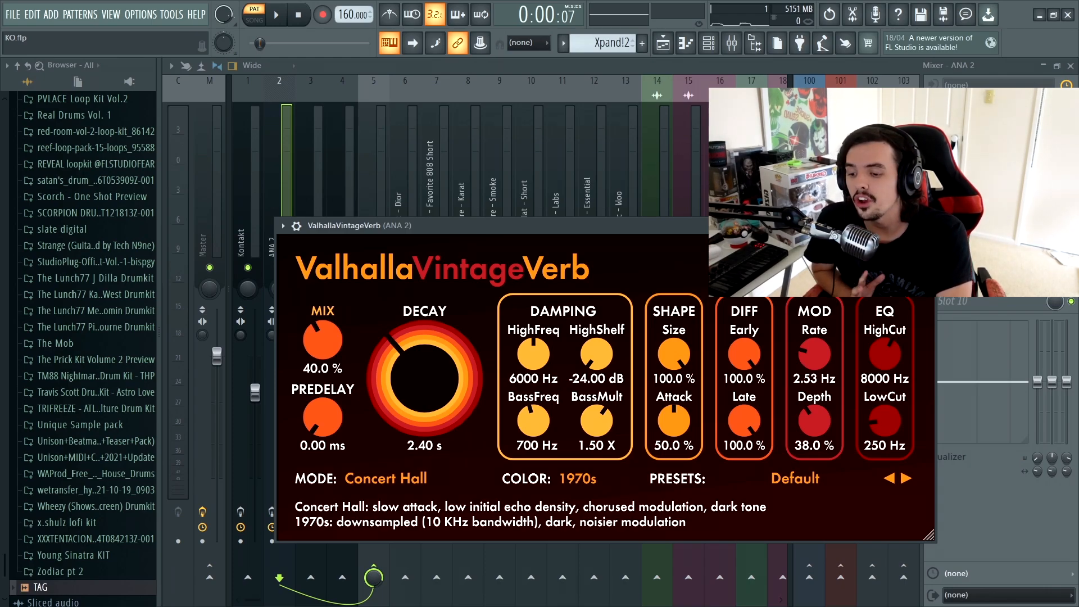
left_click(926, 226)
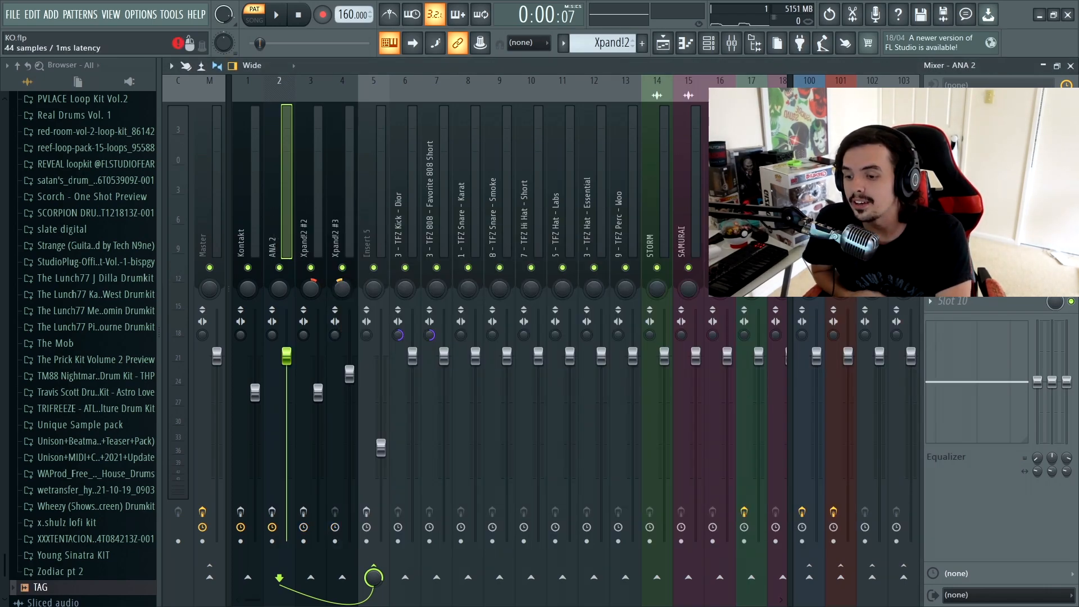
Inspect the Fruity parametric EQ 2 curve and its band 5 on the ANA 2 mixer track
left_click(977, 107)
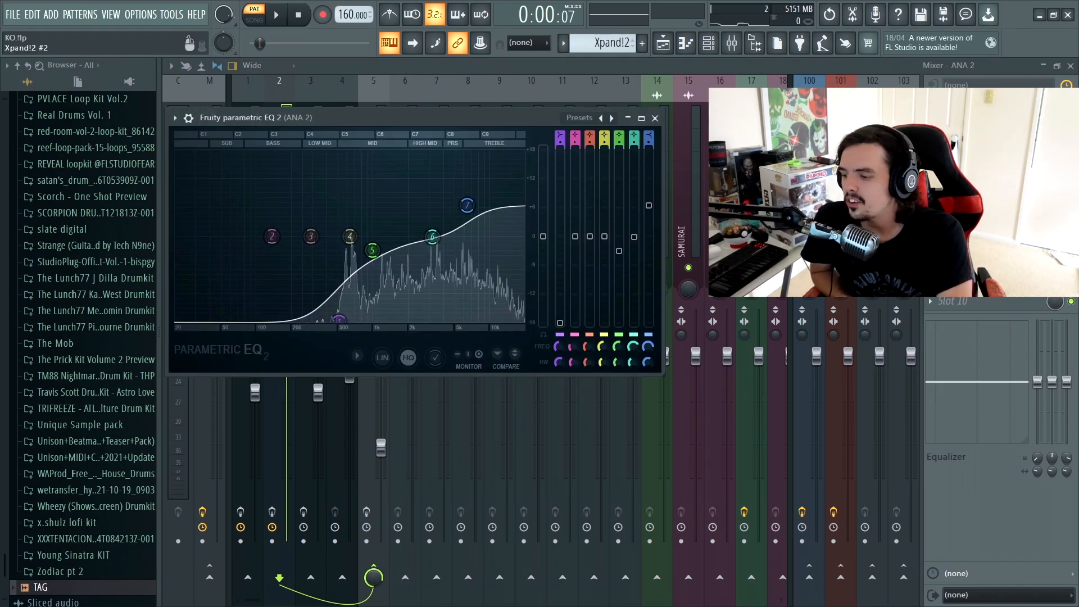
left_click_drag(360, 118, 479, 121)
left_click(508, 254)
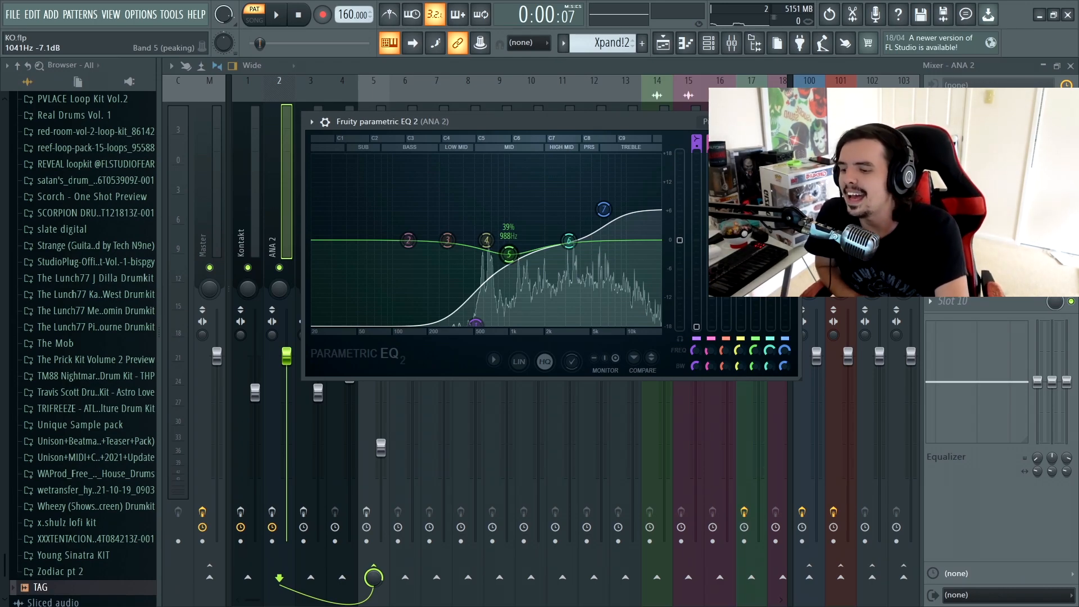
left_click(790, 121)
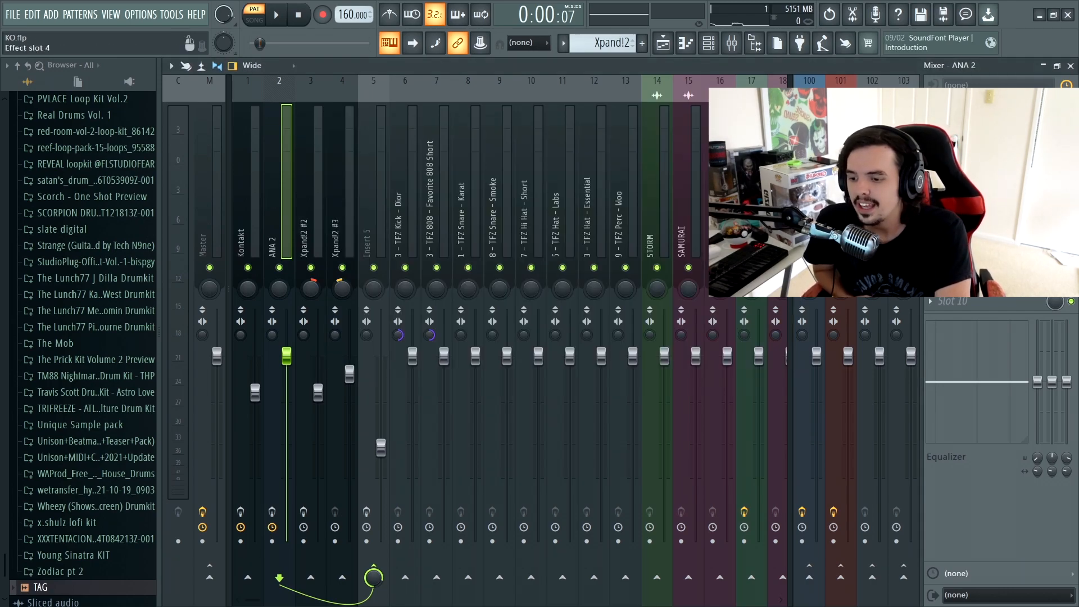
Inspect the Retrograde effect's settings on the ANA 2 mixer track
left_click(978, 171)
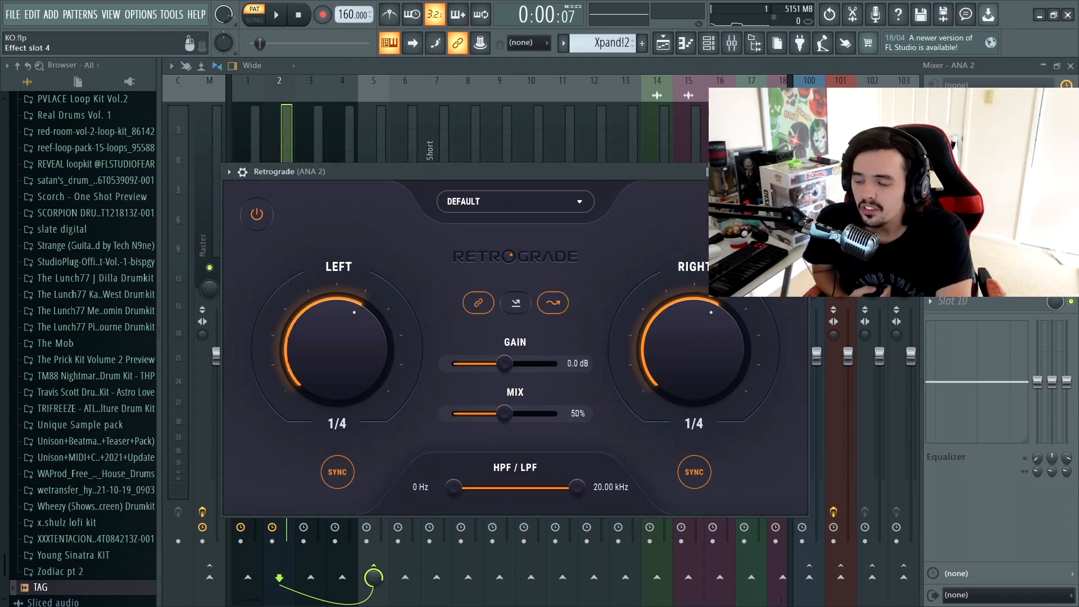
left_click_drag(730, 172, 792, 151)
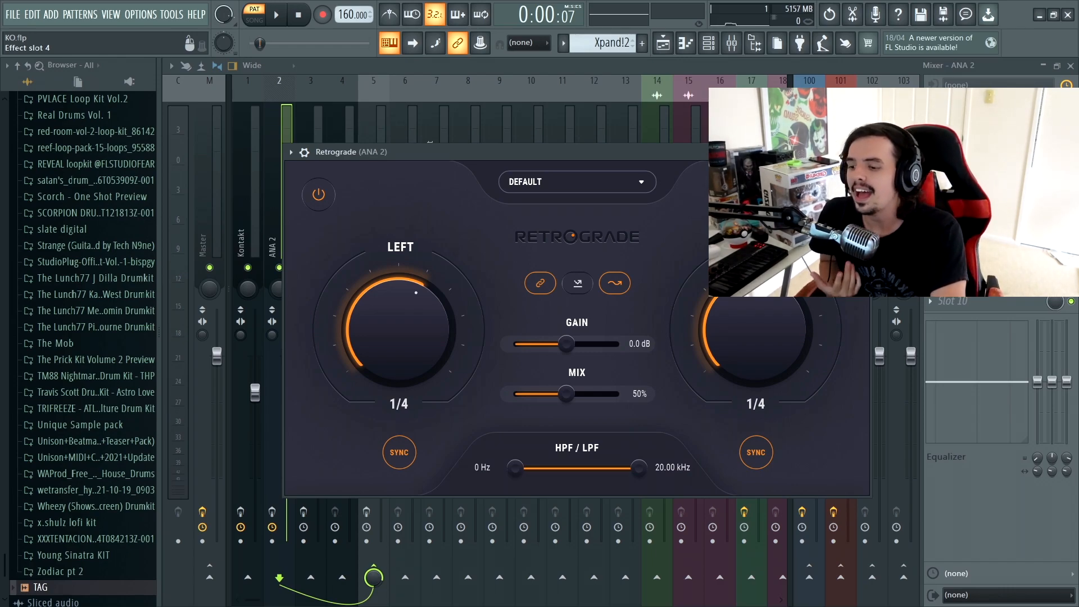
left_click_drag(430, 147, 430, 137)
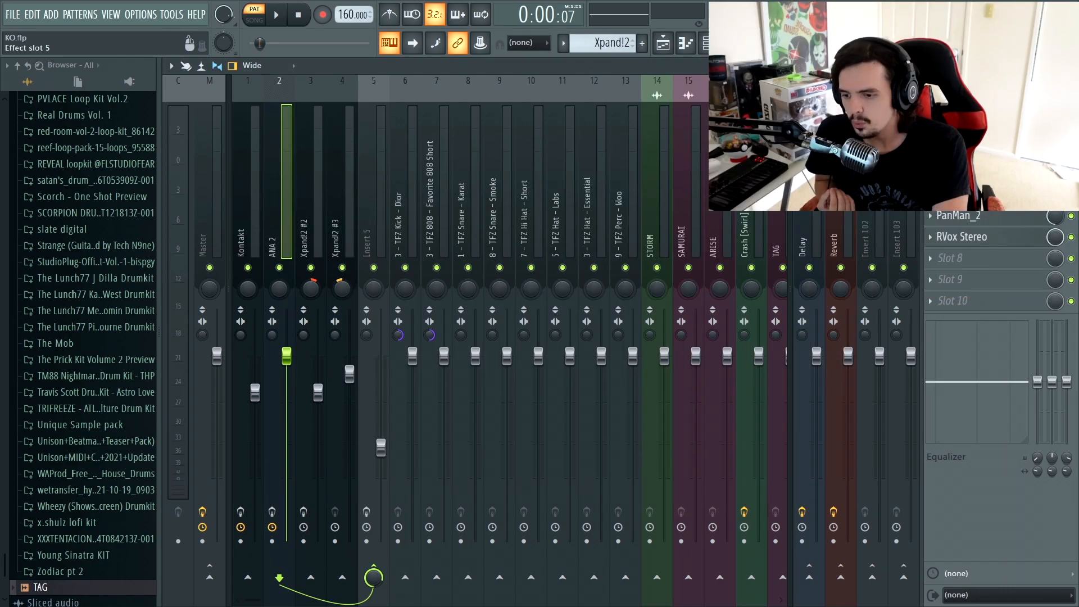
Review the HalfTime and PanMan_2 effect settings on the ANA 2 mixer track
left_click(961, 194)
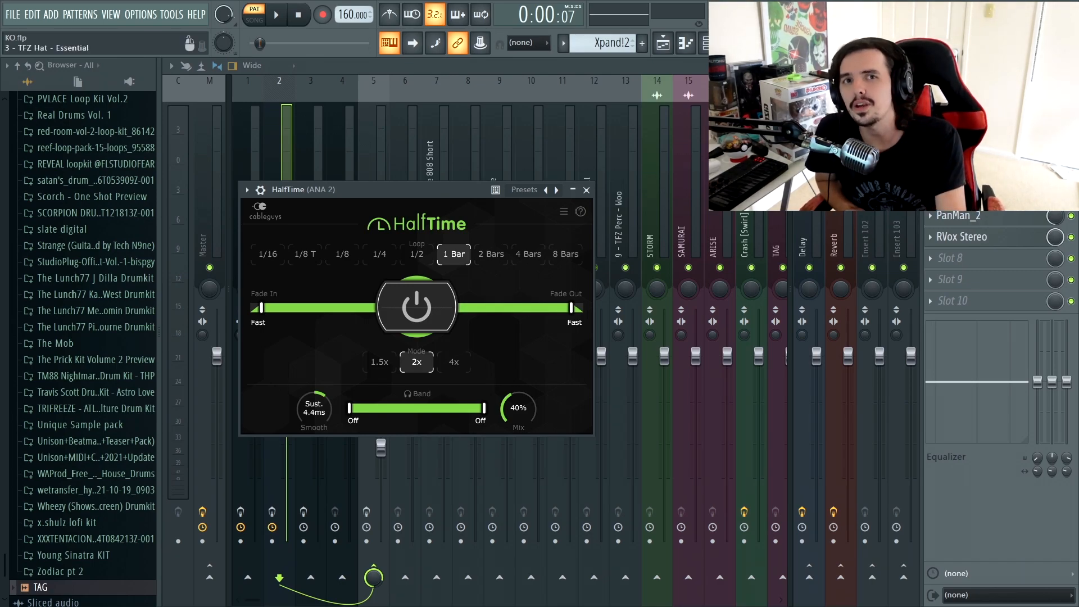
left_click(586, 190)
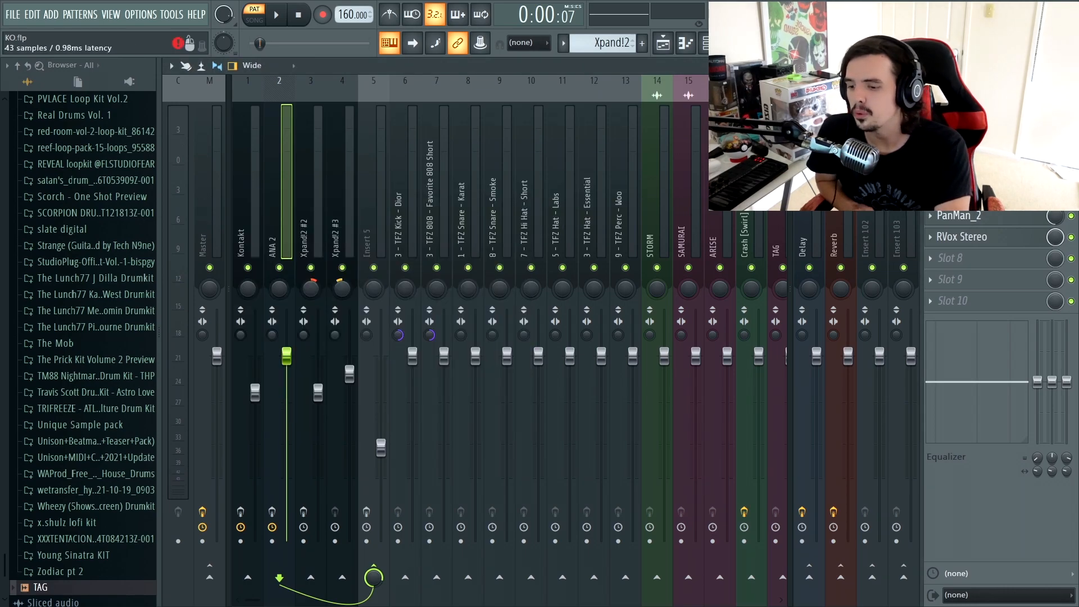
left_click(959, 216)
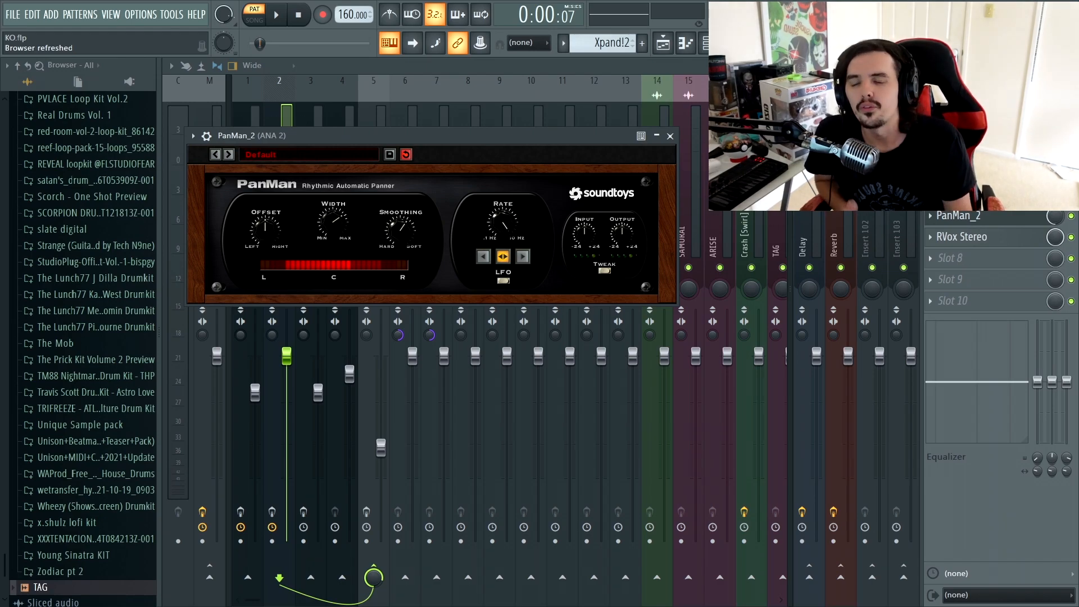
left_click(669, 136)
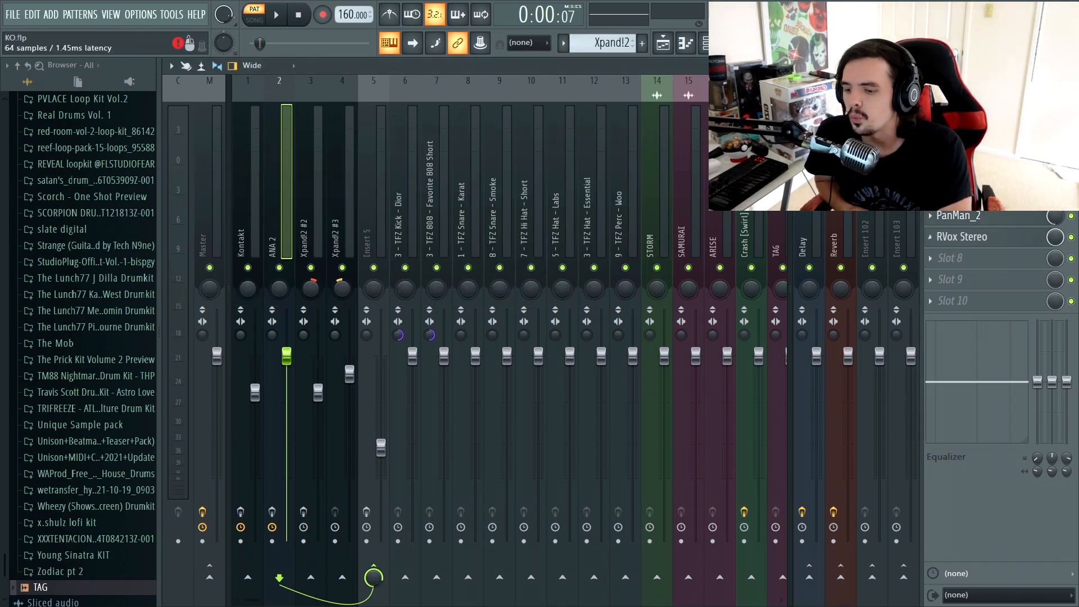
Inspect the RVox Stereo compressor's settings on the ANA 2 mixer track
left_click(961, 236)
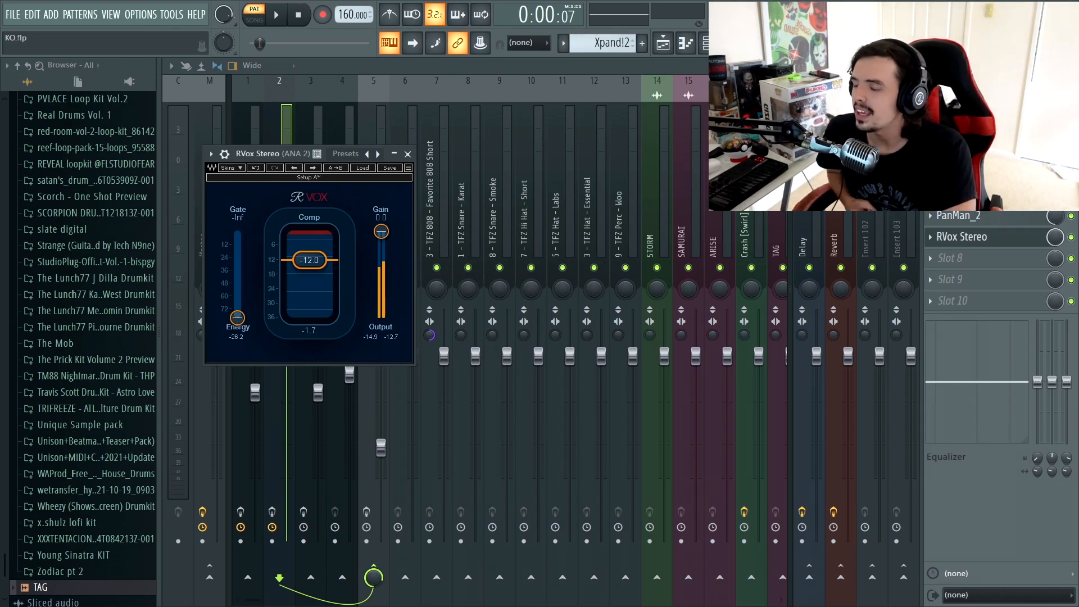
left_click(407, 154)
Select the Xpand!2 #2 pattern in the playlist and review the preset and parts of its Xpand!2 instrument
left_click(663, 43)
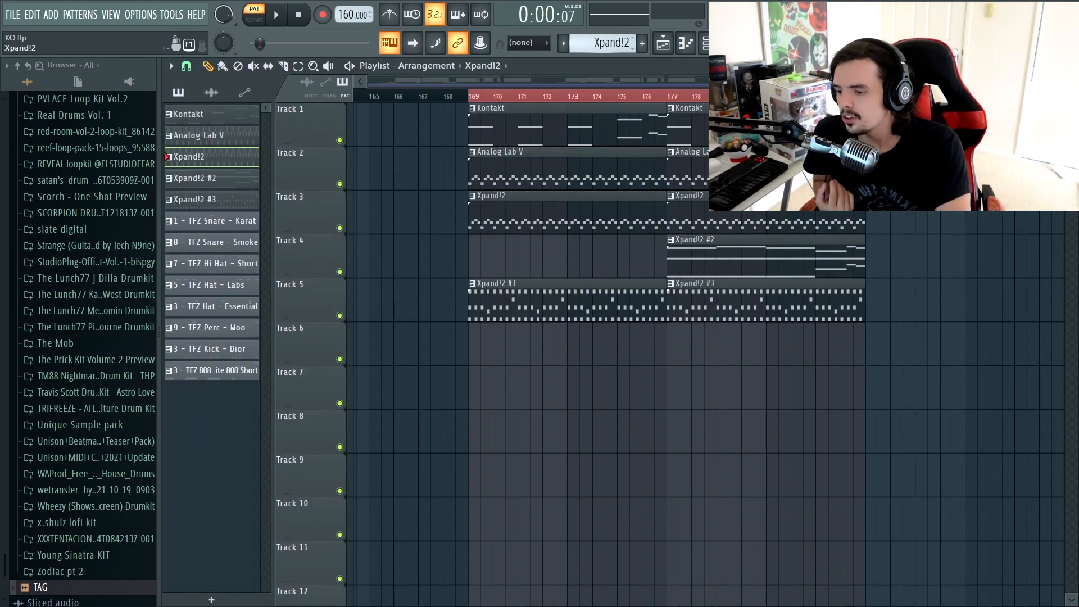
left_click(692, 241)
left_click(706, 43)
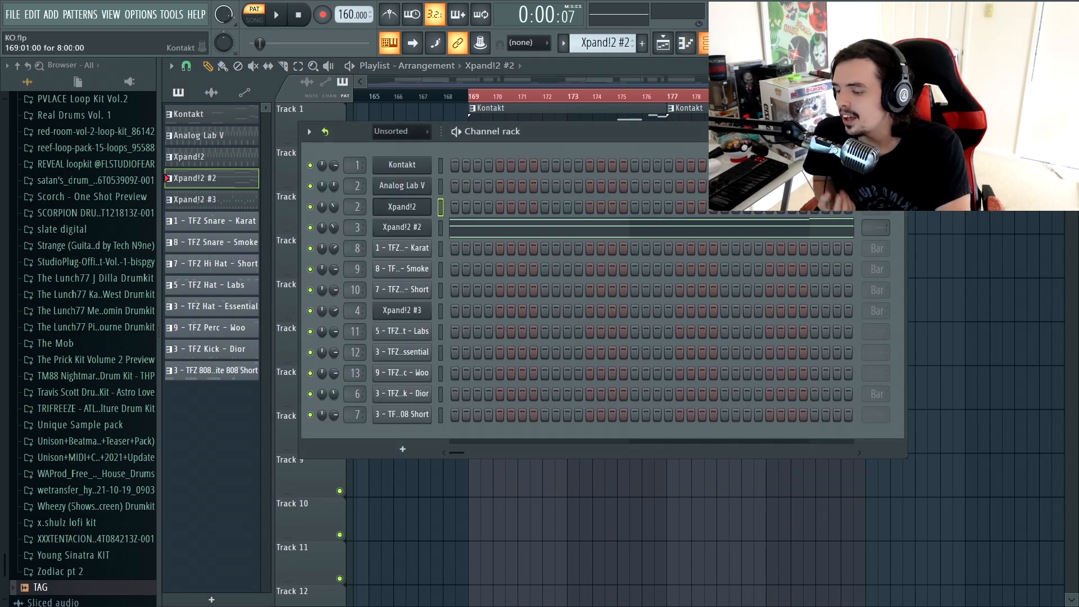
left_click(401, 227)
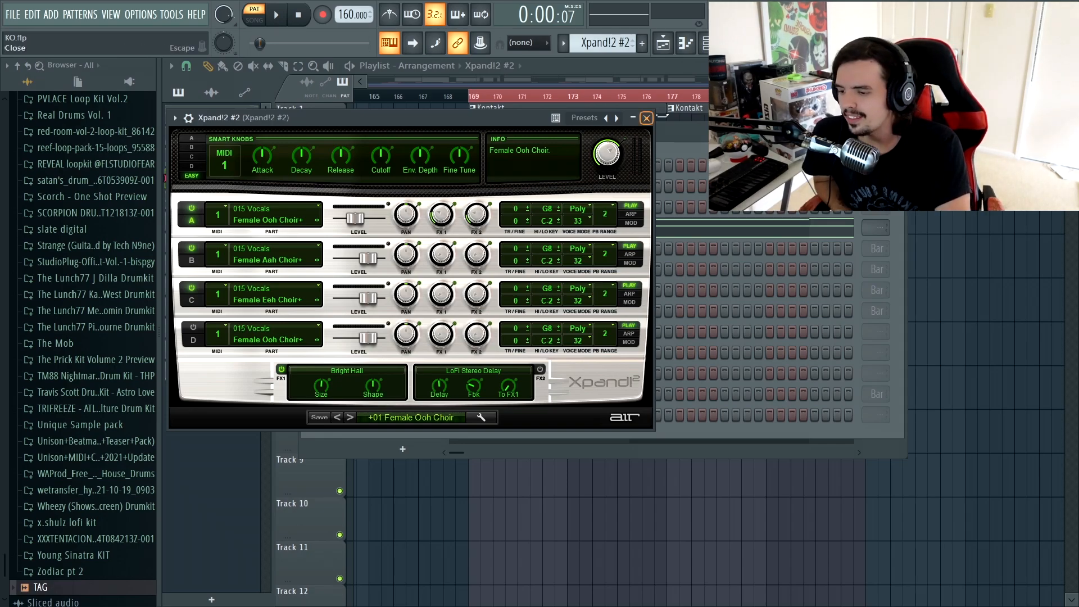
left_click(646, 117)
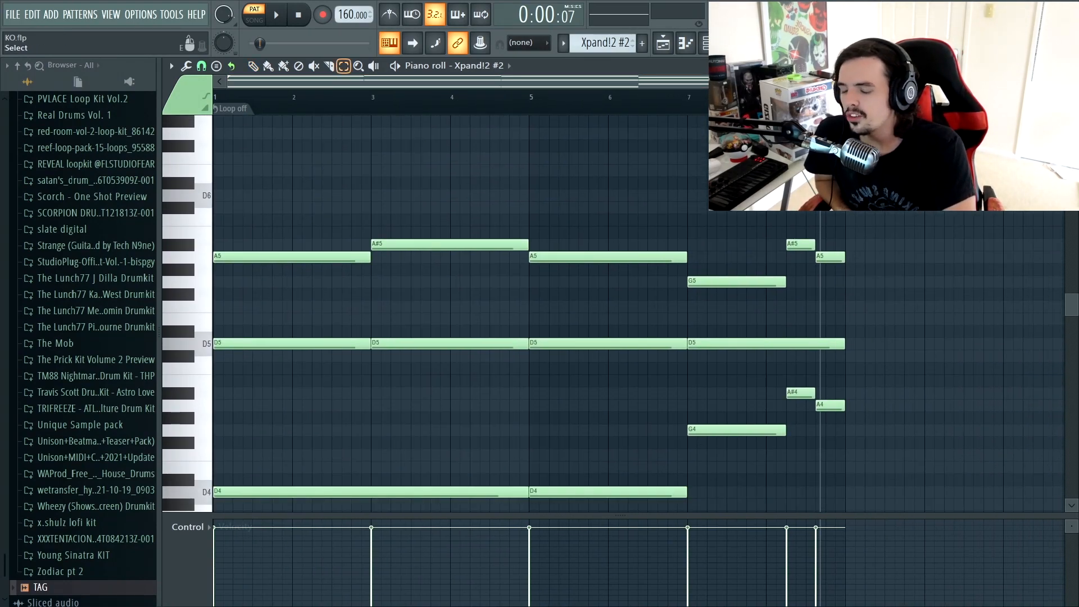
Select the highest line of notes in the Xpand!2 #2 piano roll, shift it down one octave and move it back up
left_click_drag(860, 300, 213, 190)
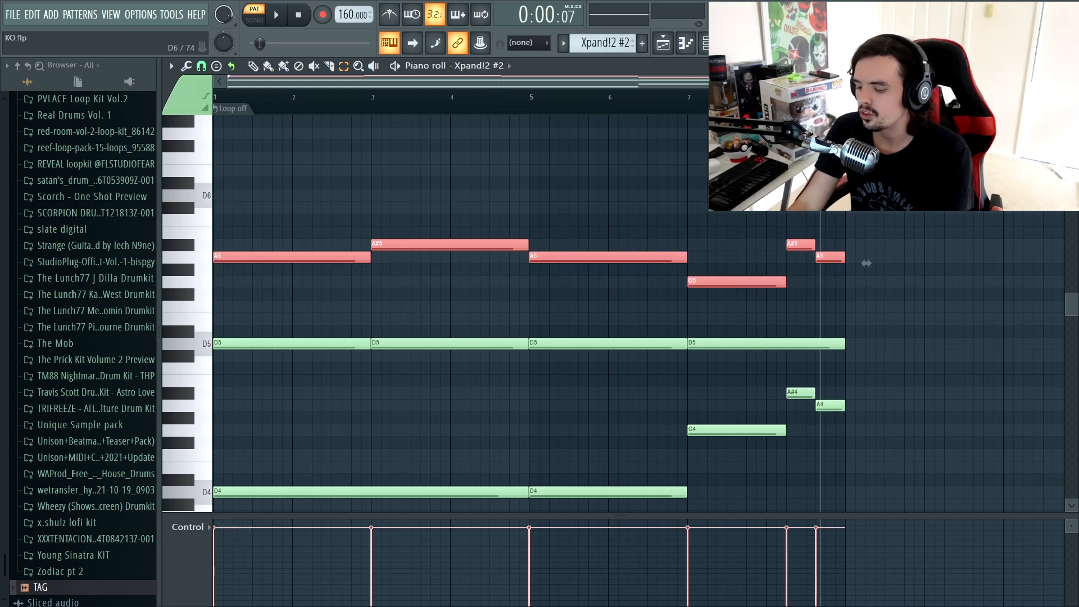
key("ctrl+Down")
scroll(261, 232, "down", 3)
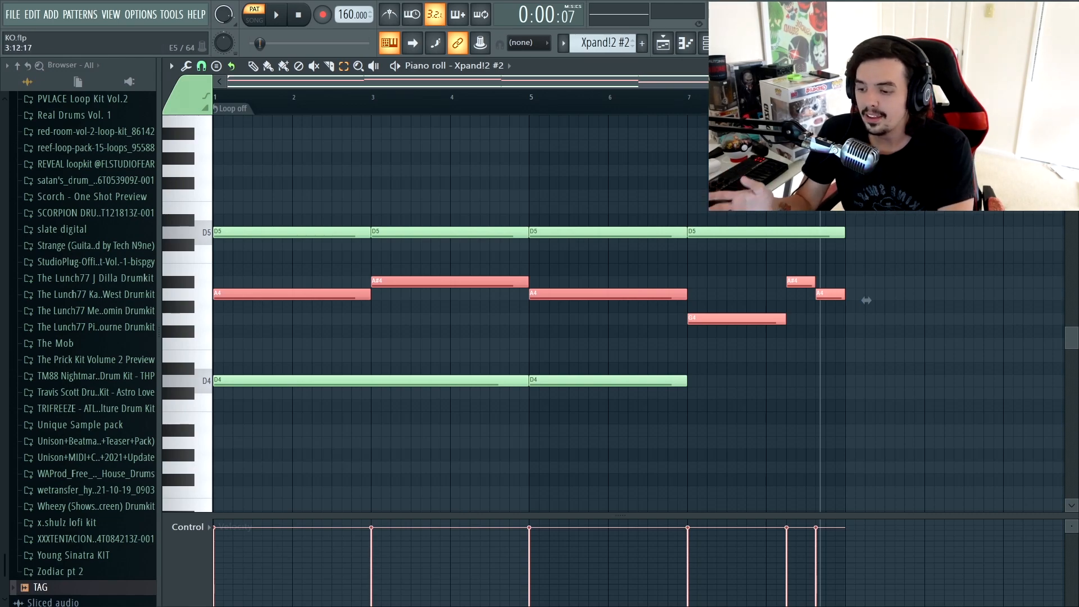
key("ctrl+Up")
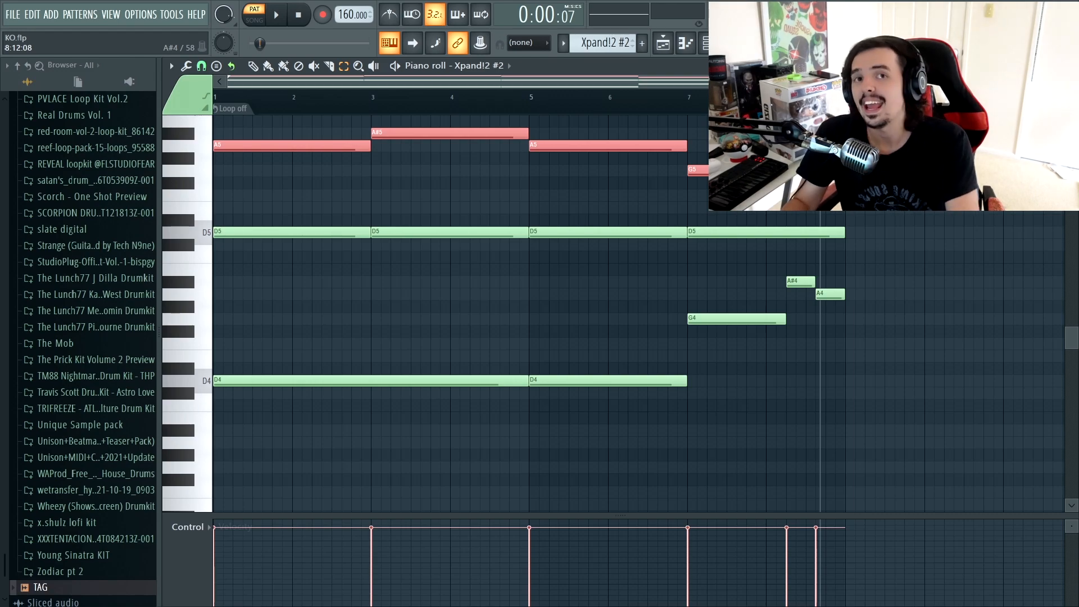
Play the Xpand!2 #2 pattern and follow its full eight bars of notes in the piano roll
scroll(638, 313, "down", 4)
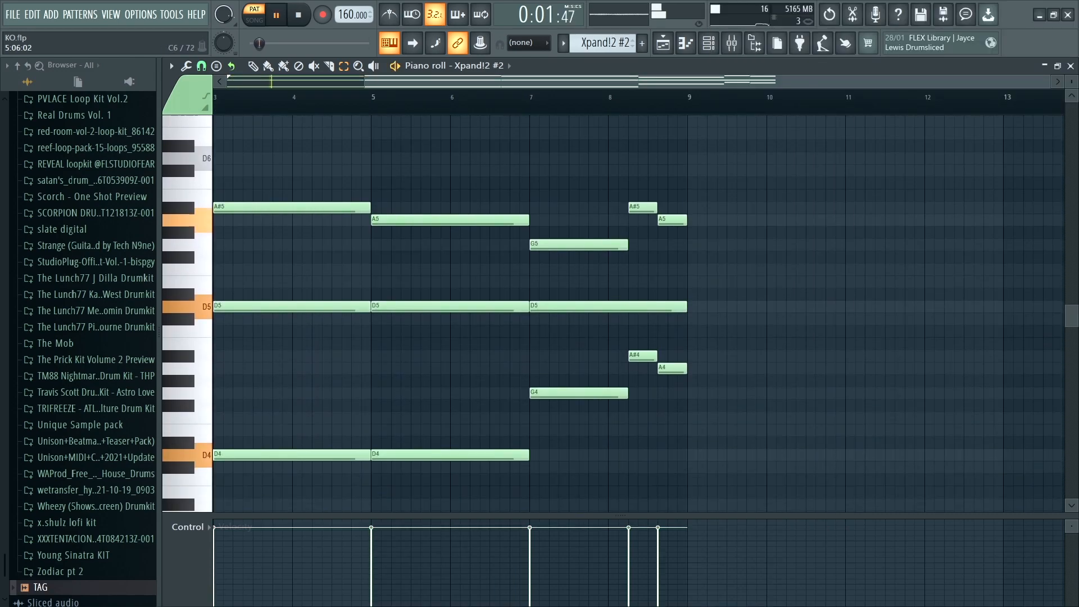
scroll(638, 314, "up", 1)
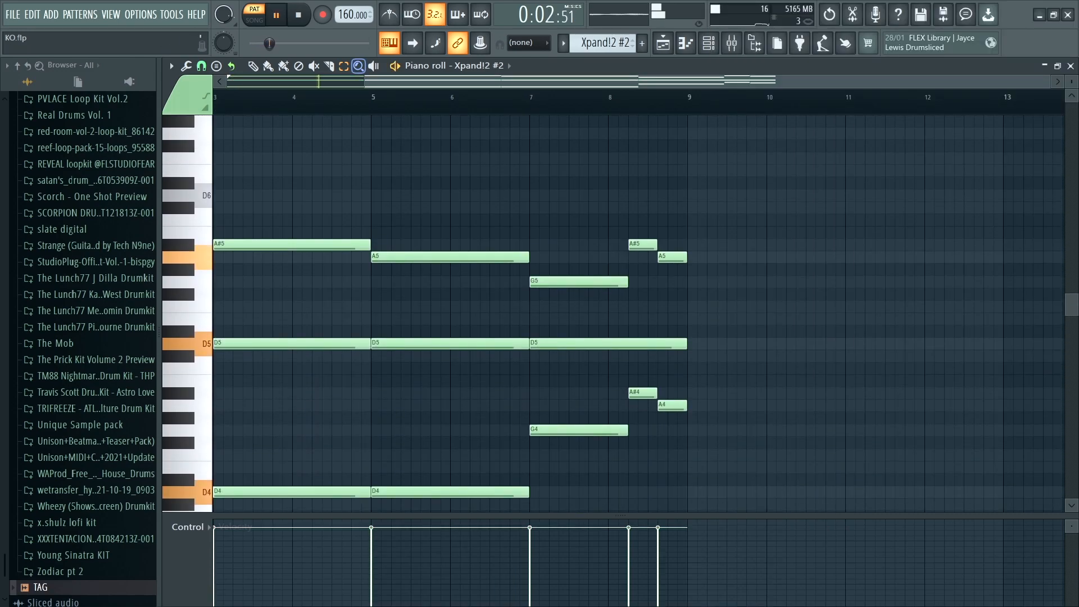
left_click_drag(365, 82, 227, 82)
scroll(616, 208, "down", 3)
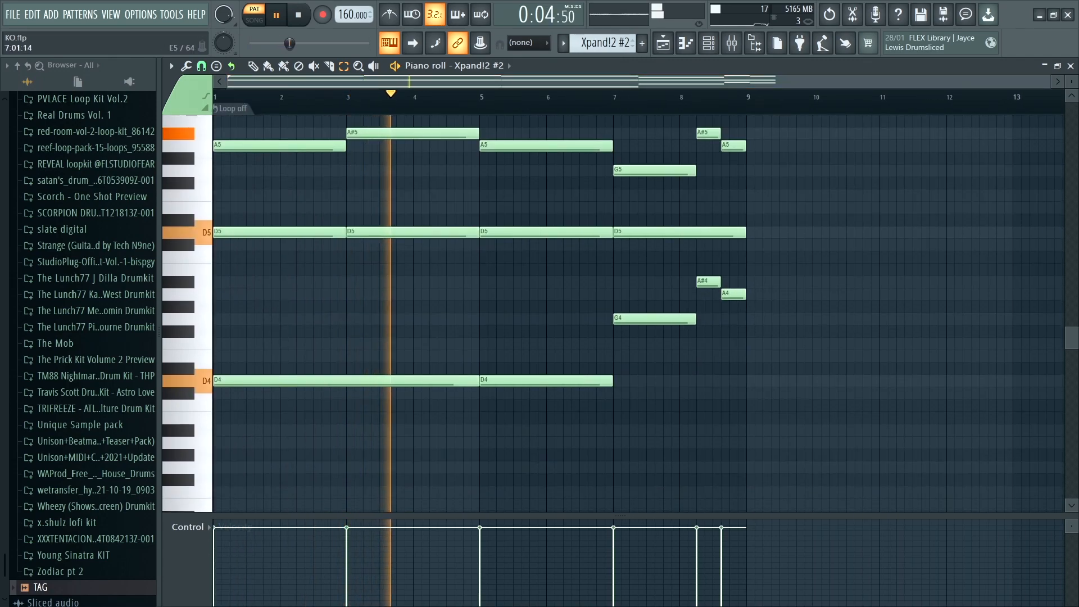
scroll(615, 207, "up", 1)
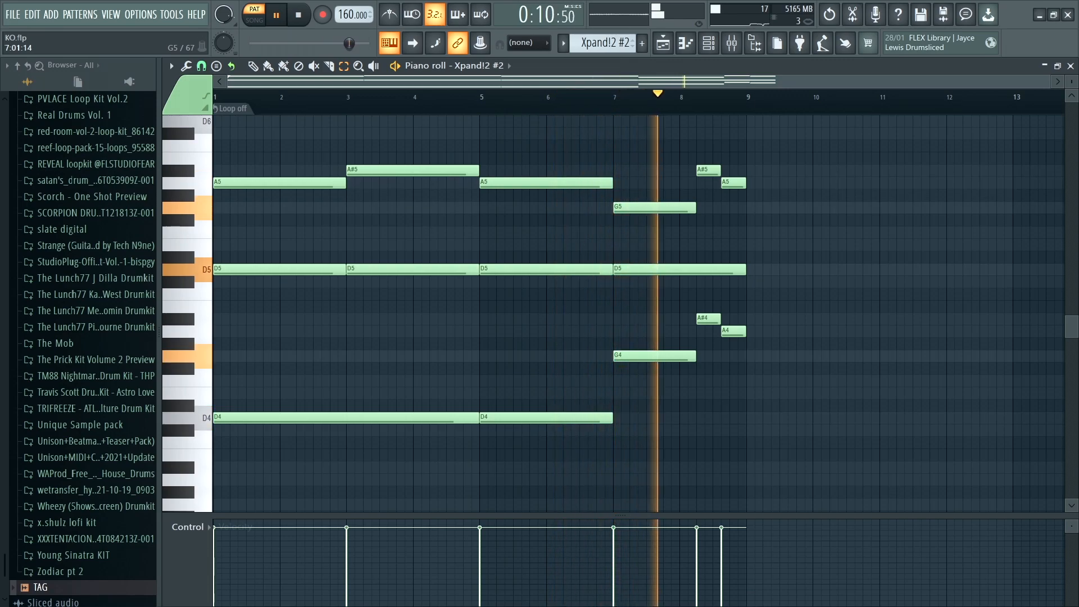
key("space")
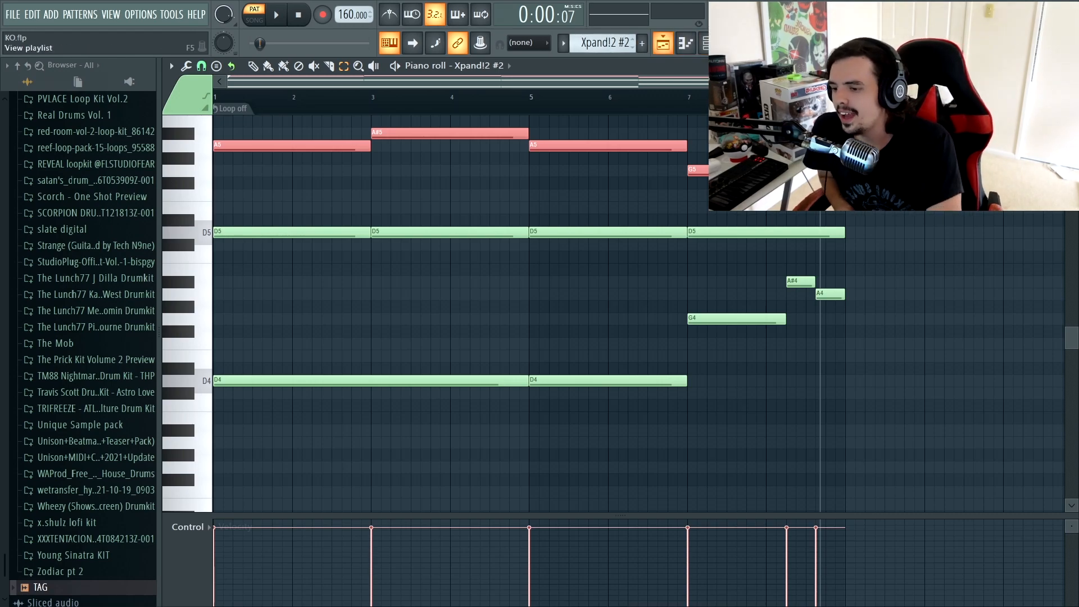
Switch to the Xpand!2 #3 pattern from the playlist and review its instrument's preset and parts
key("F5")
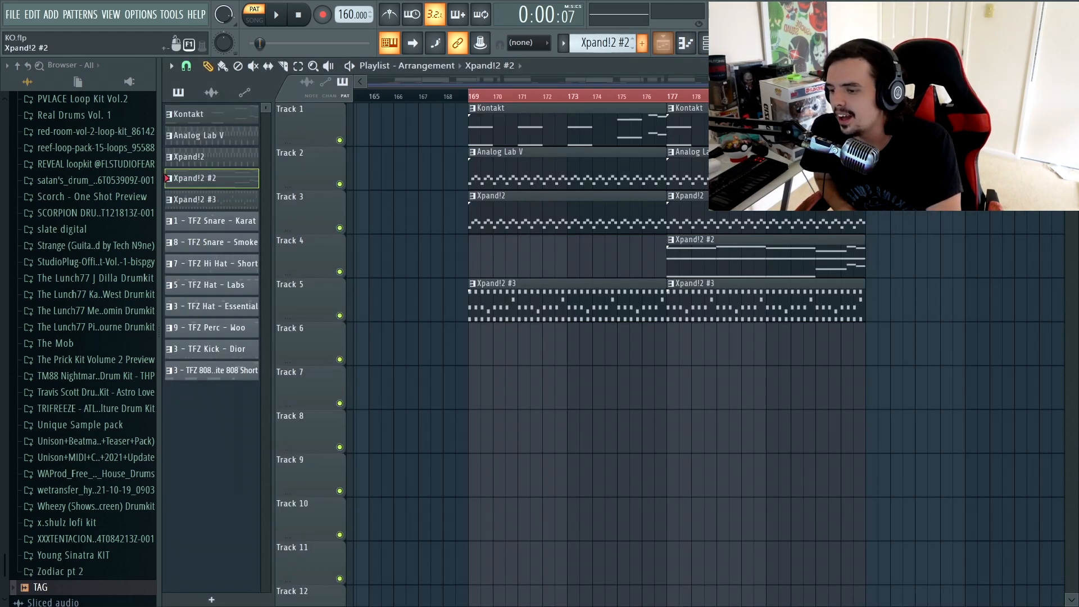
scroll(606, 44, "down", 1)
left_click(706, 43)
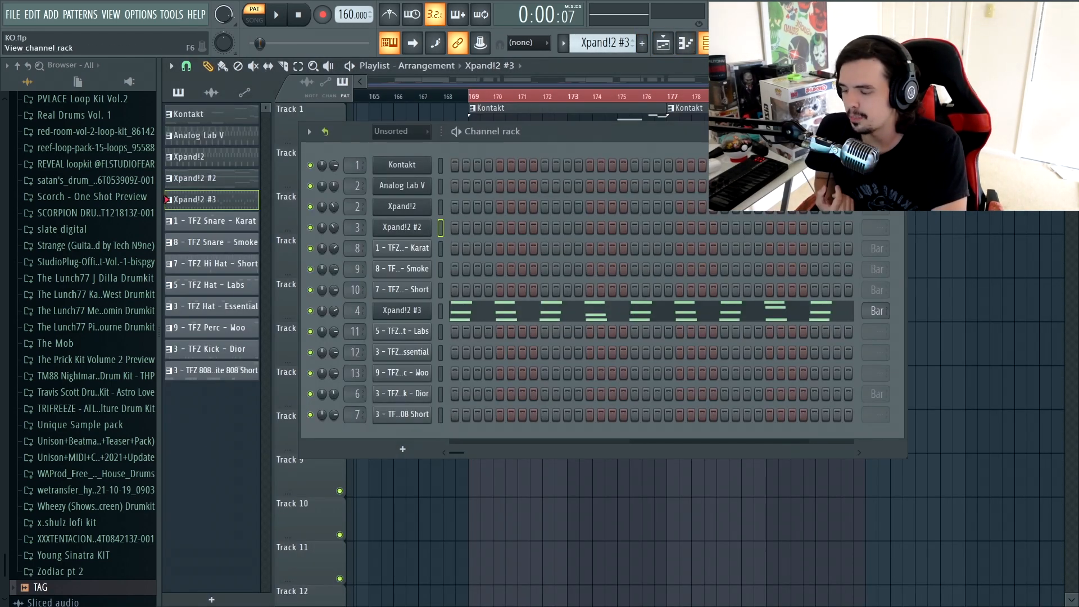
left_click(402, 311)
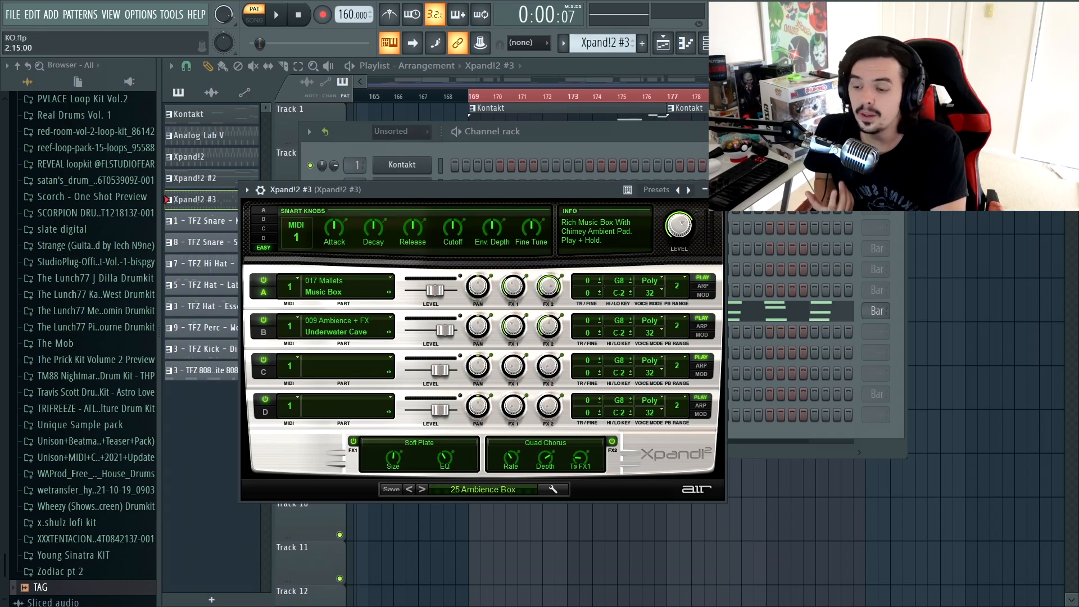
key("Escape")
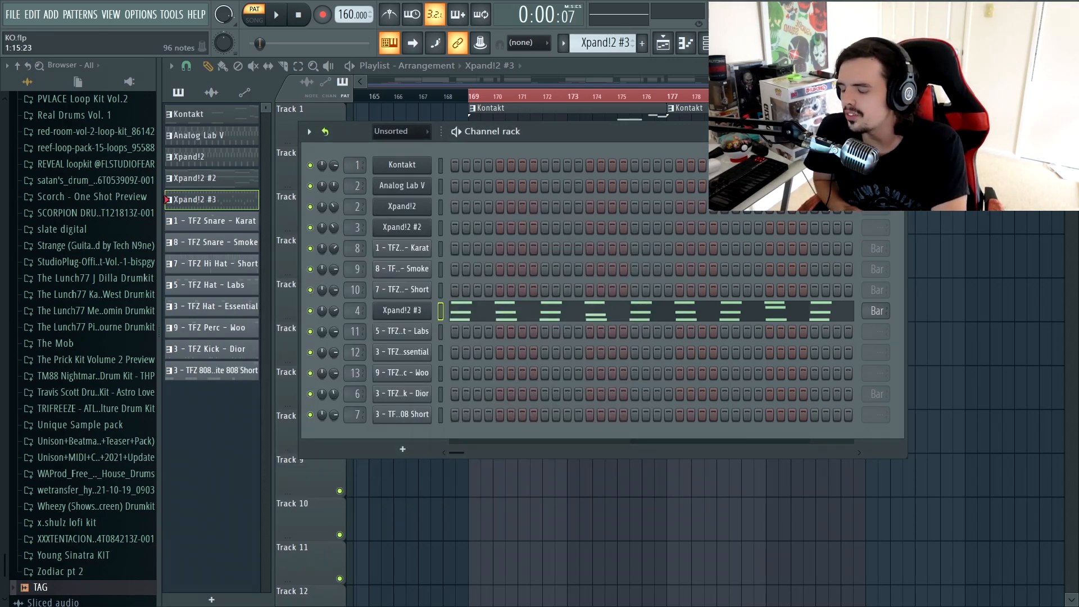
Examine the Xpand!2 #3 pattern's notes in the piano roll and play the melody through
key("F7")
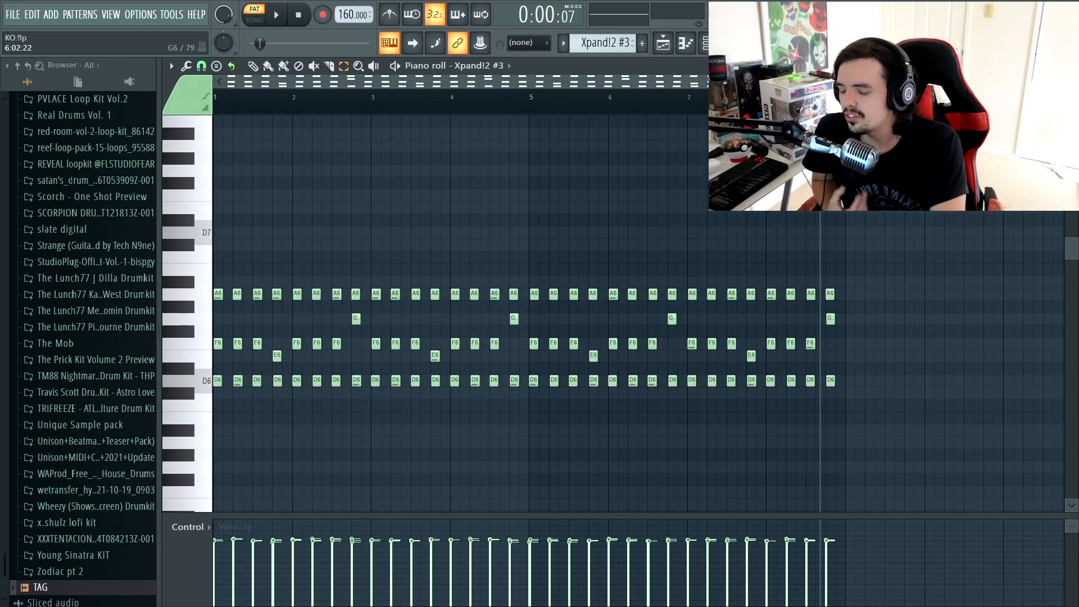
key("space")
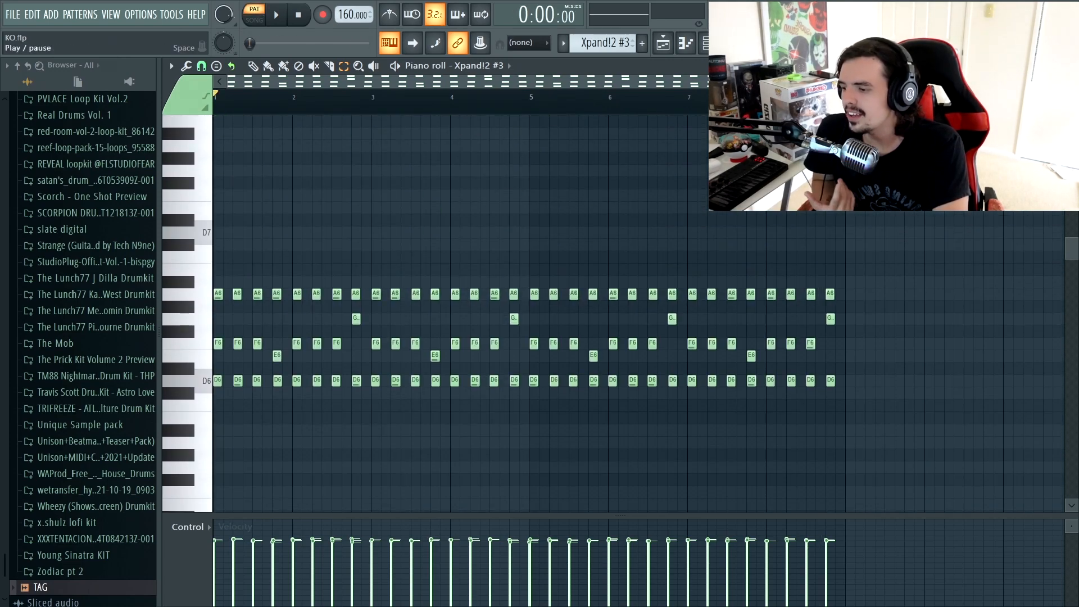
key("space")
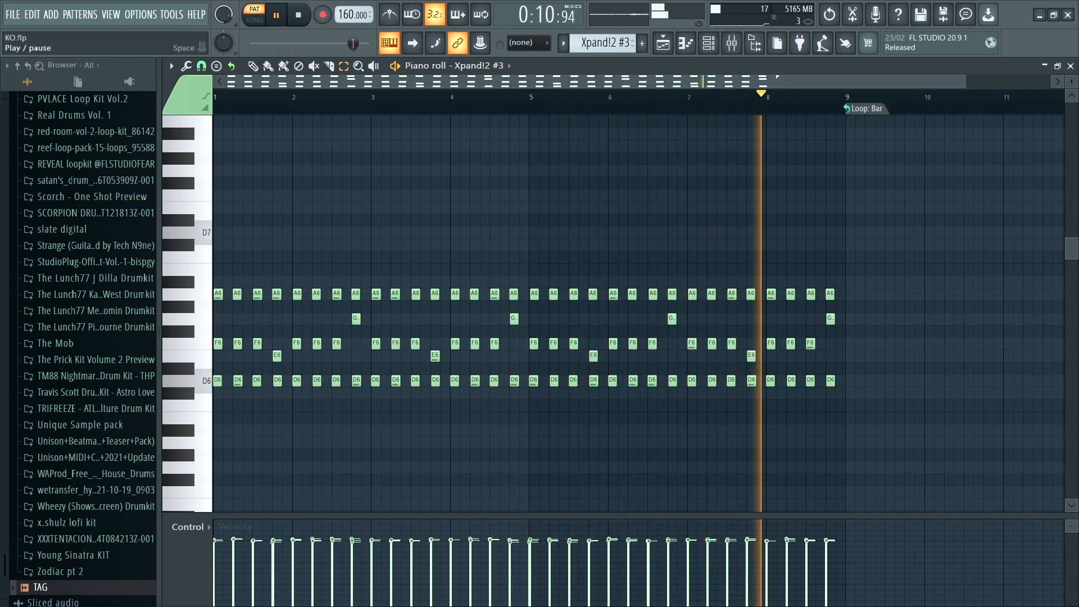
key("space")
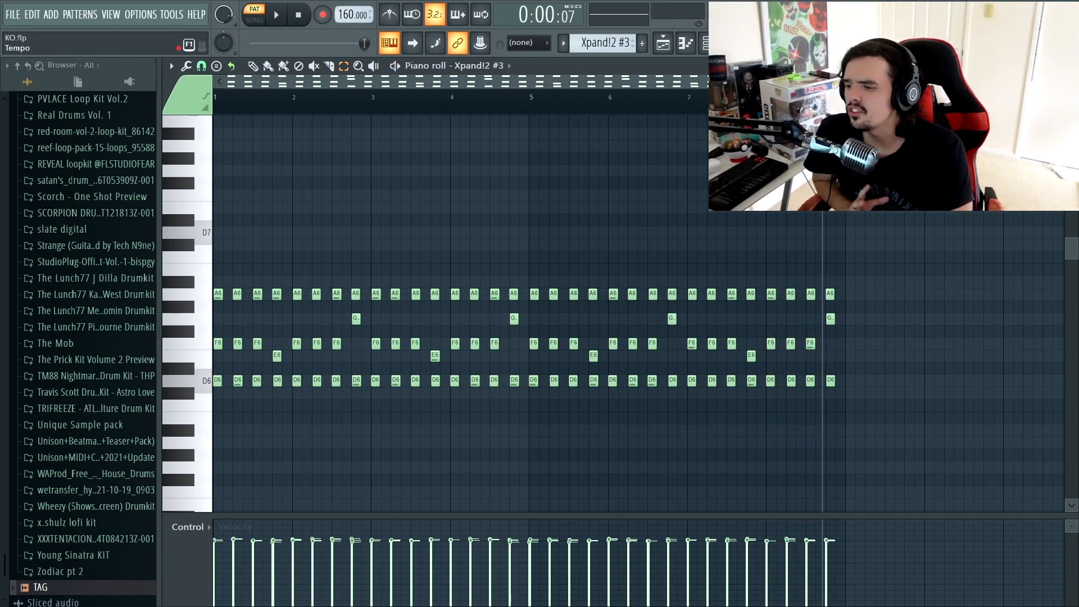
Inspect the Fruity parametric EQ 2 curve on the Kontakt mixer track
key("F9")
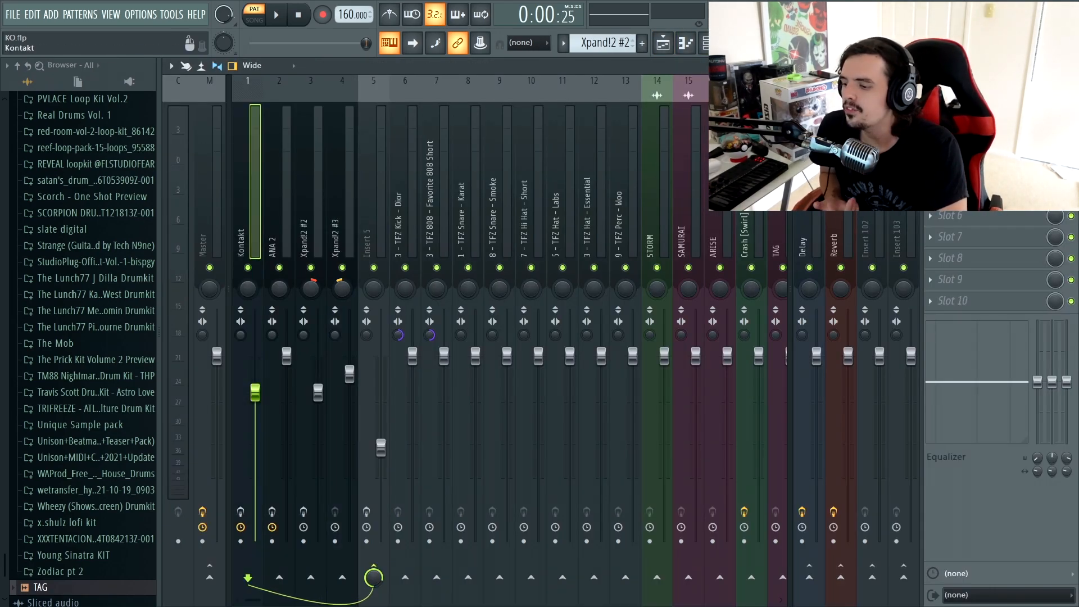
left_click(983, 109)
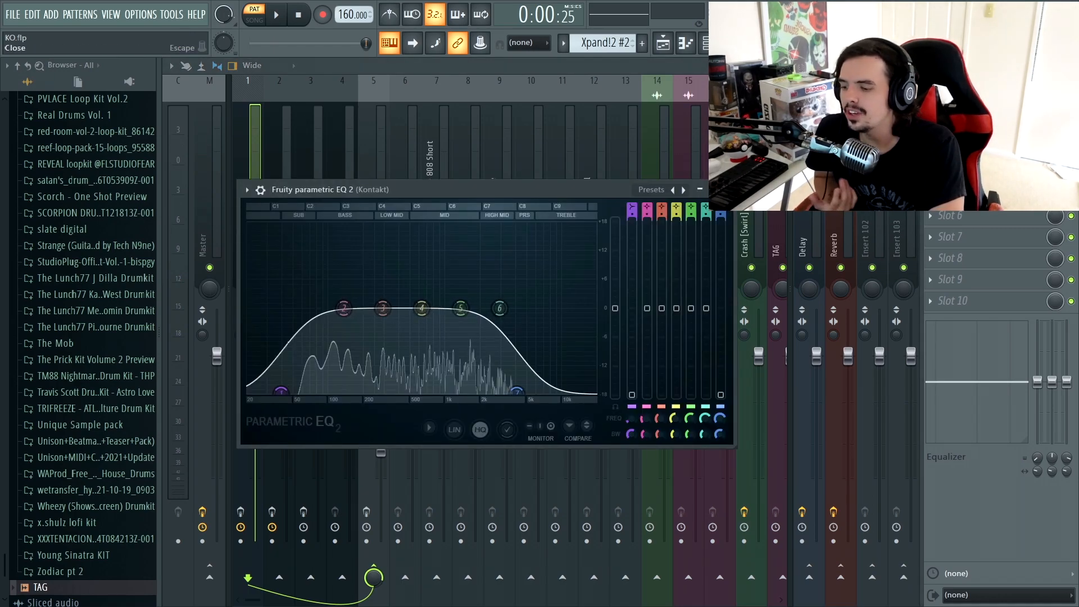
left_click(699, 189)
Inspect the Fruity parametric EQ 2 curve on the Xpand!2 #2 mixer track
left_click(274, 191)
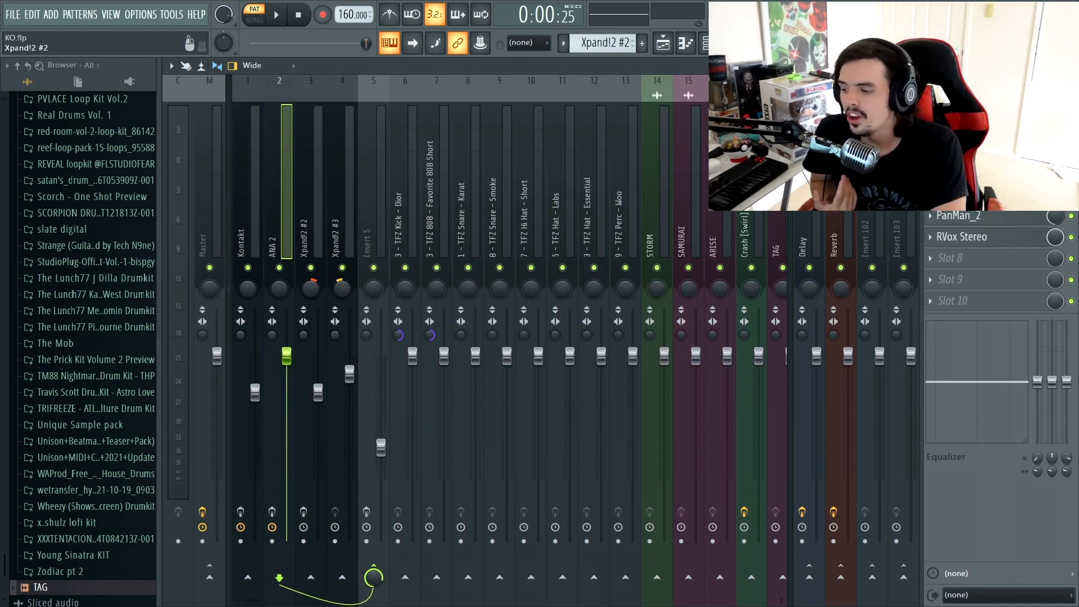
left_click(306, 191)
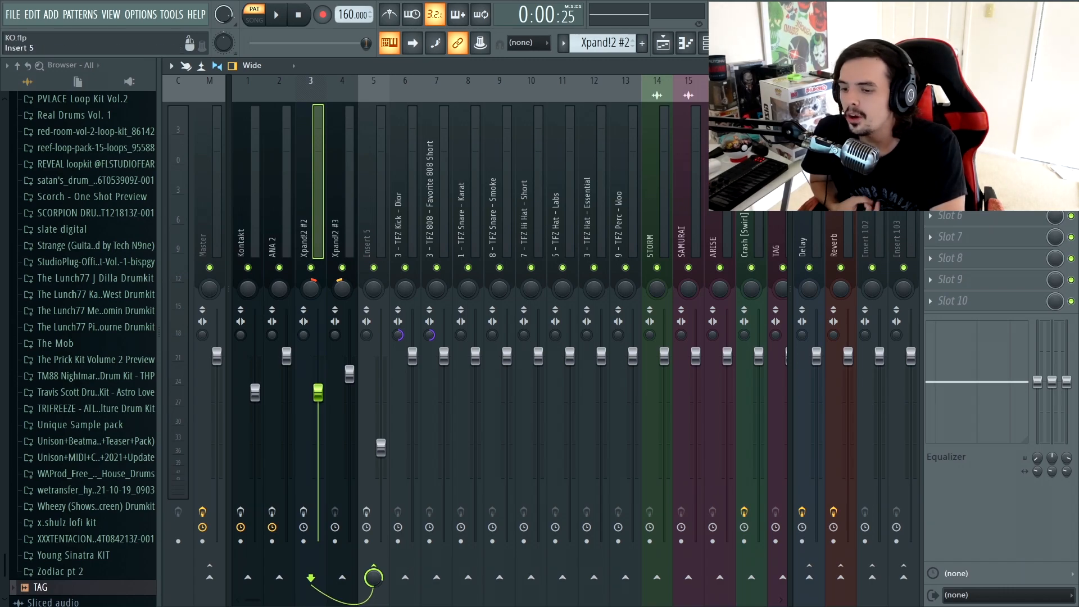
left_click(977, 109)
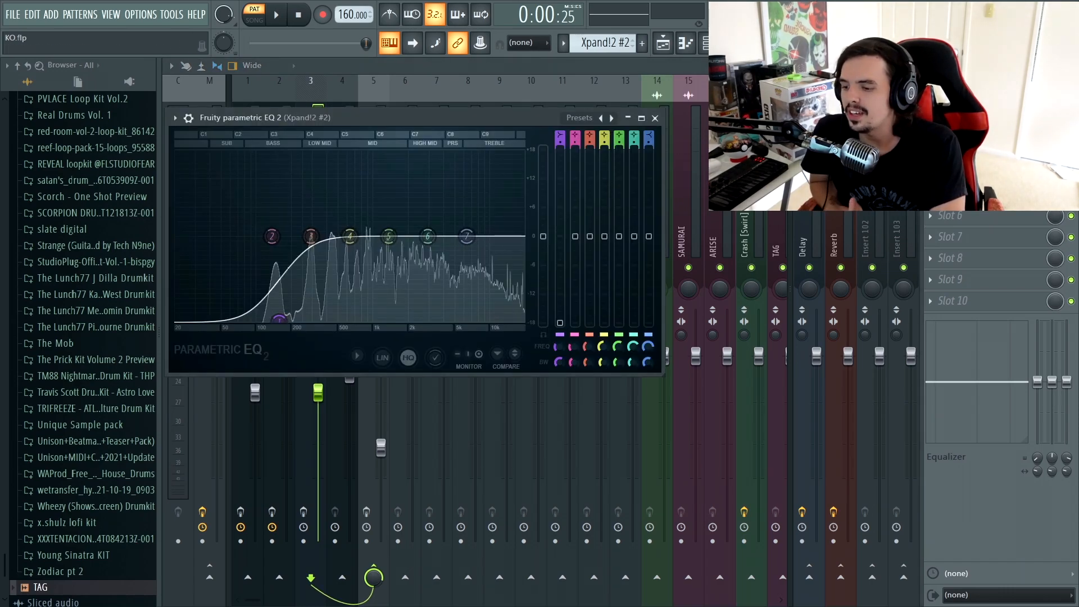
left_click(655, 118)
Check the Xpand!2 #3 mixer track, and review the RC-20 Retro Color settings on Insert 5
left_click(339, 191)
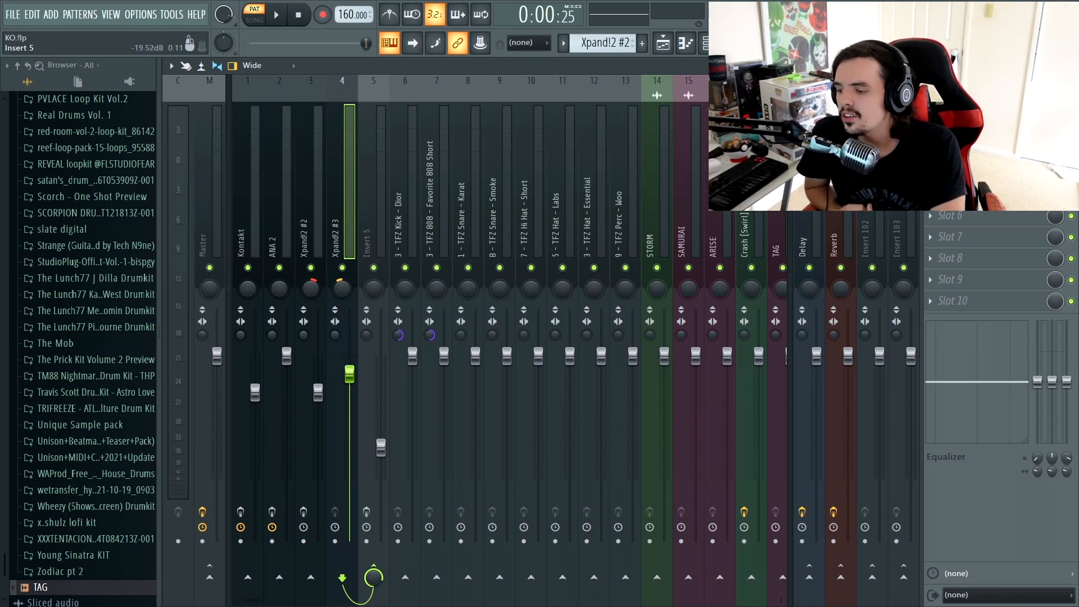
left_click(370, 191)
left_click(969, 108)
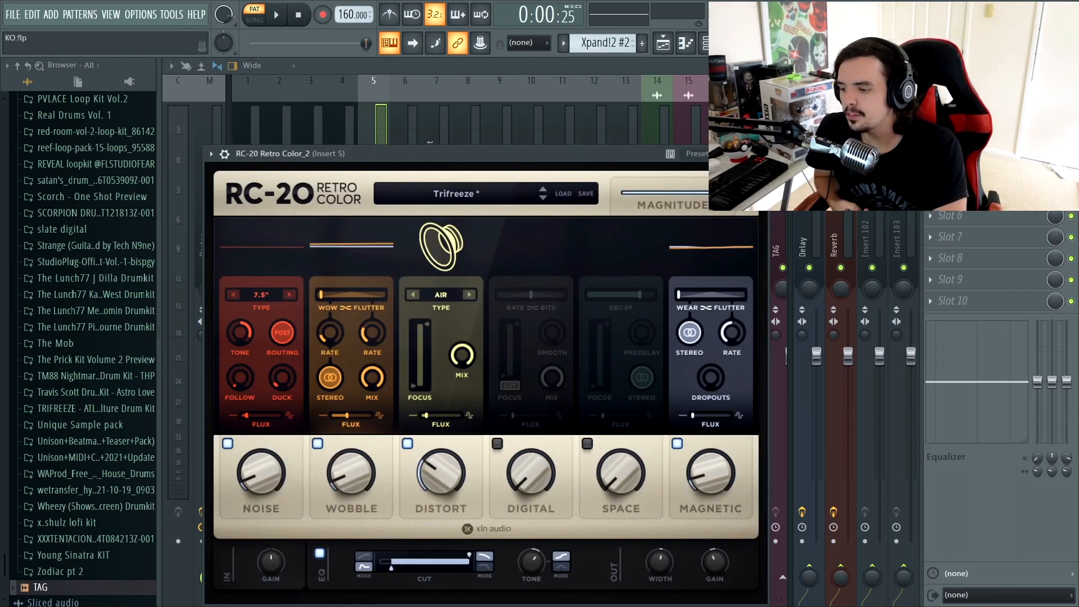
left_click_drag(450, 153, 499, 107)
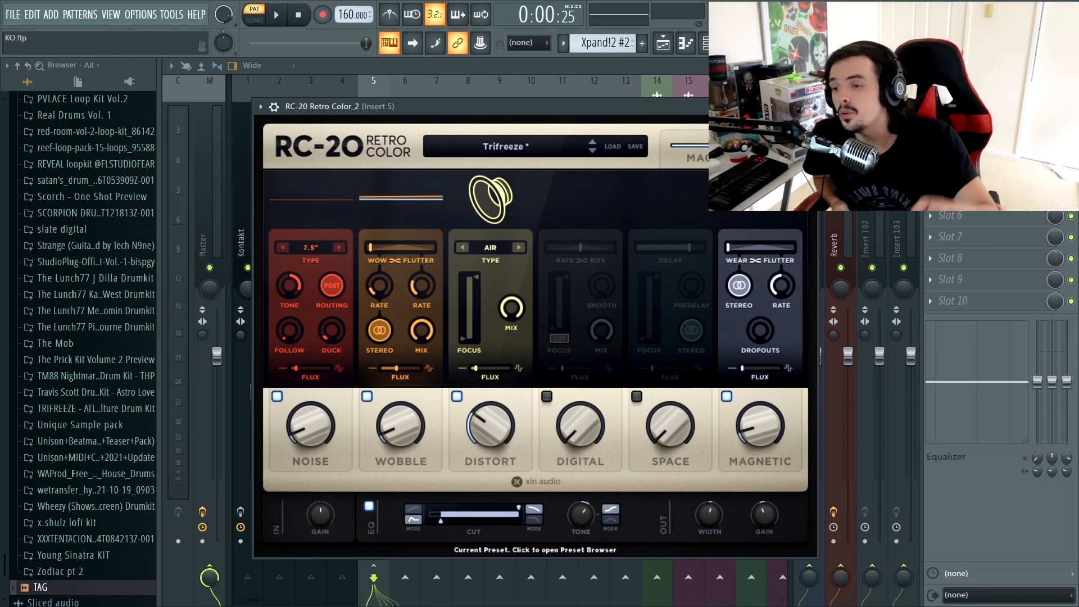
left_click(808, 106)
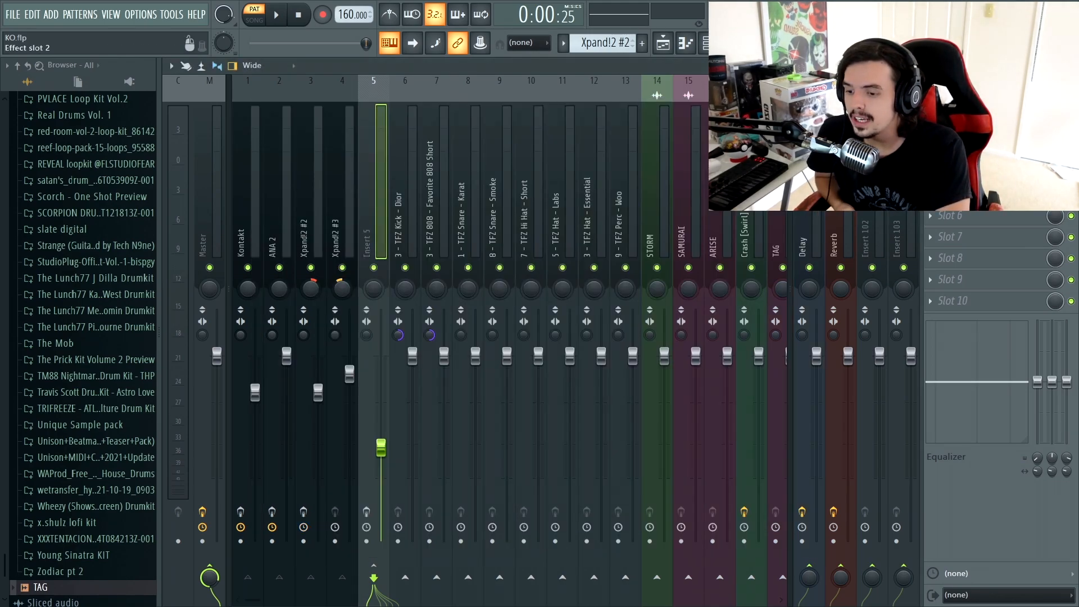
Check the second effect slot's mix level on Insert 5 and examine its Vintage Chorus settings
left_click(972, 131)
left_click(1055, 130)
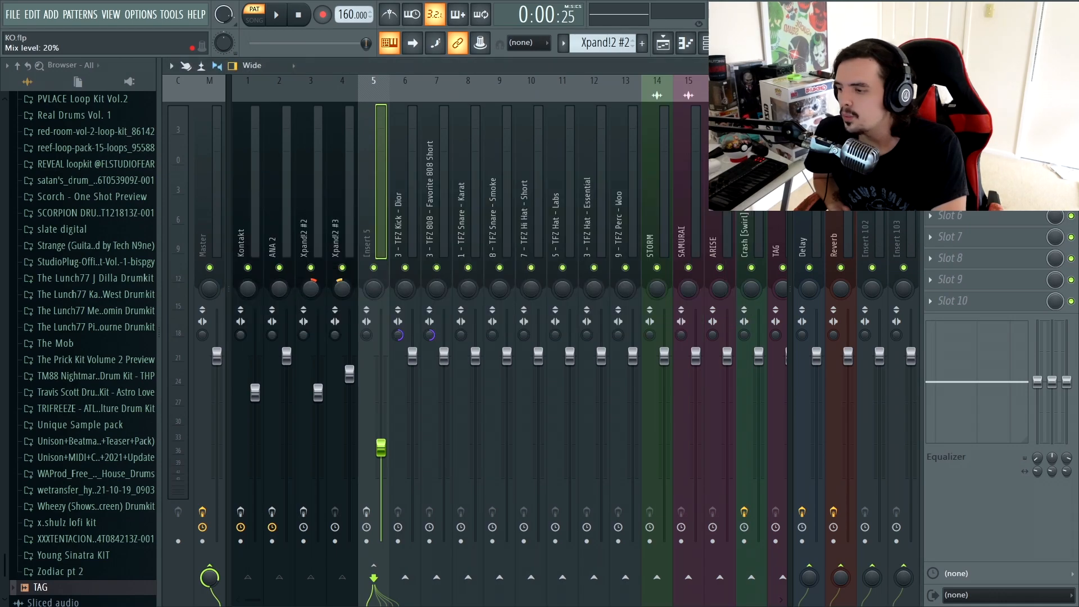
left_click(972, 131)
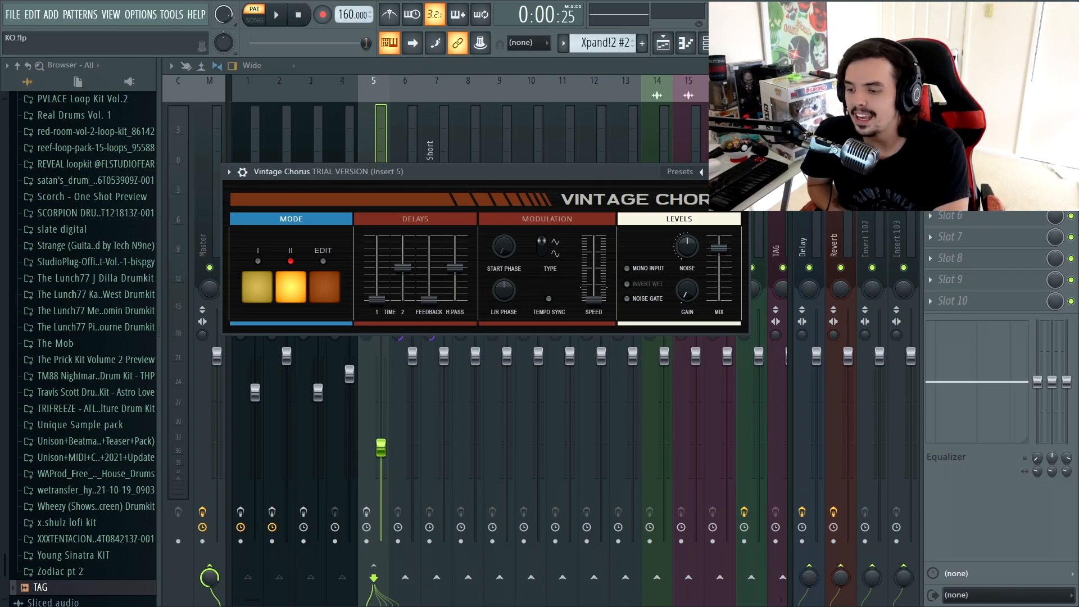
left_click(738, 172)
Inspect the Fruity Limiter settings on Insert 5 and return to the playlist
left_click(971, 151)
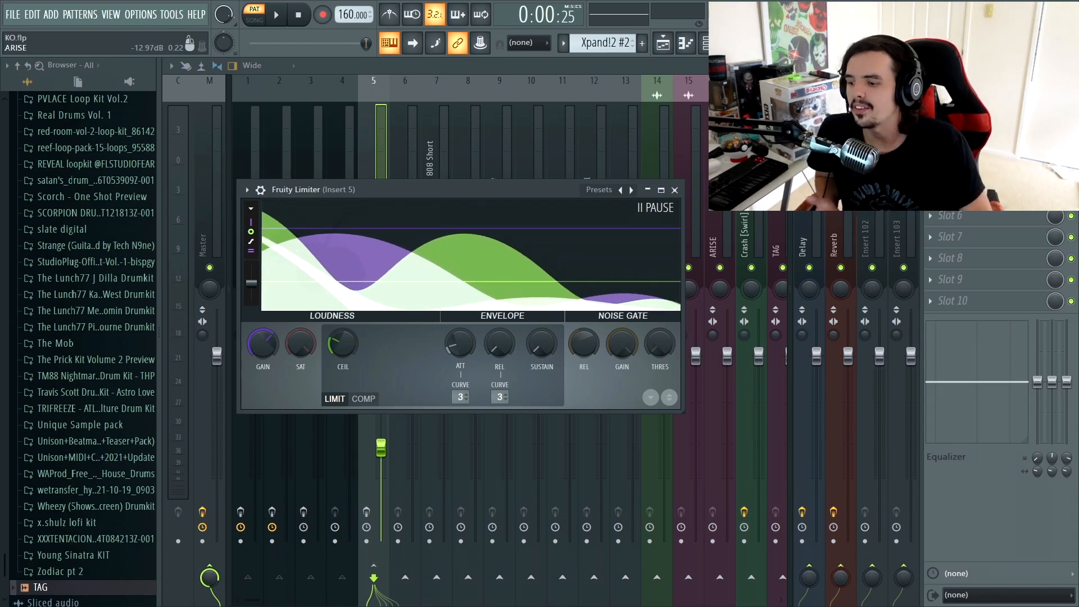
left_click(674, 190)
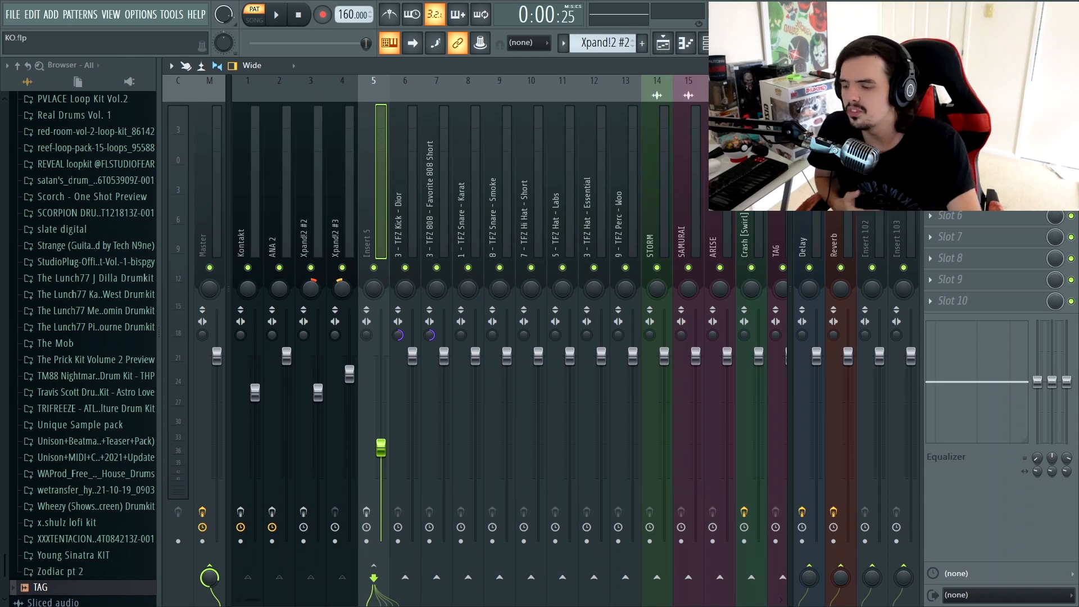
left_click(663, 43)
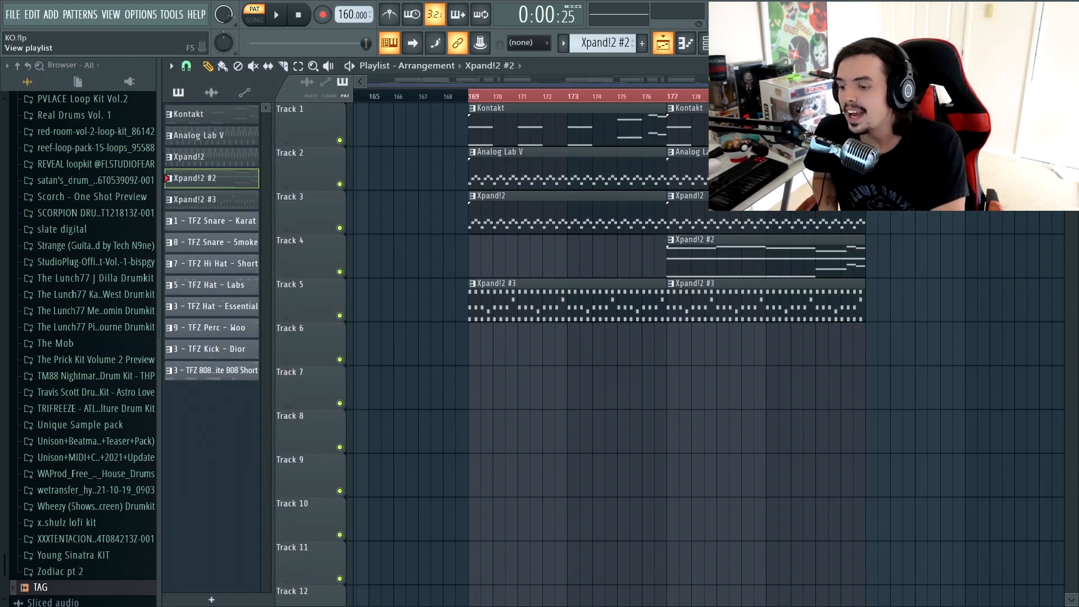